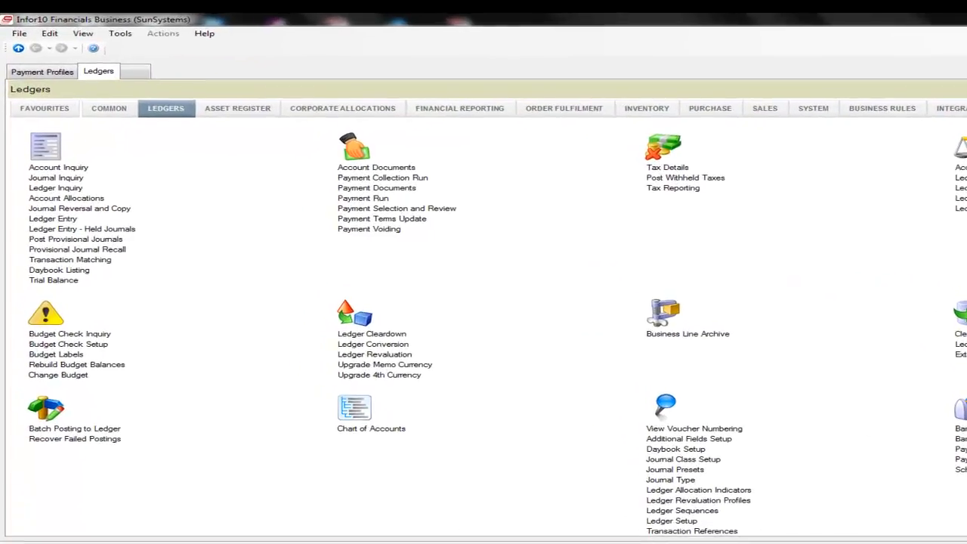
# - Search the functions for "pay", open Payment Profiles, and look up the BANK payment profile
pyautogui.write('pay')
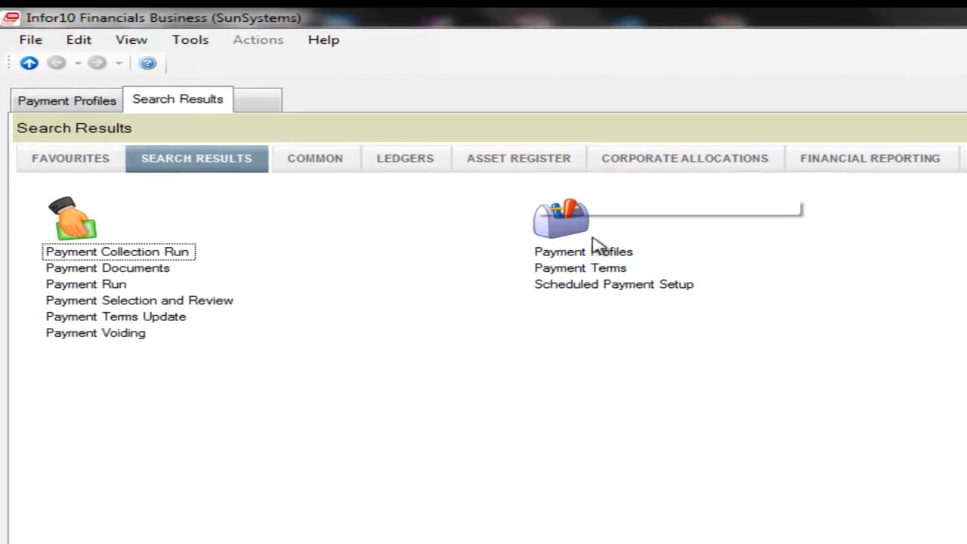
pyautogui.click(588, 248)
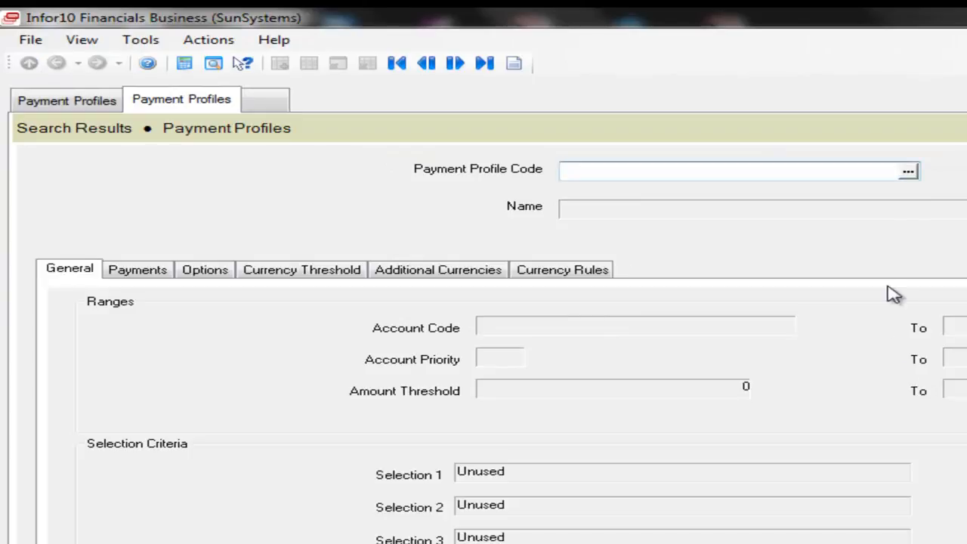
pyautogui.click(908, 172)
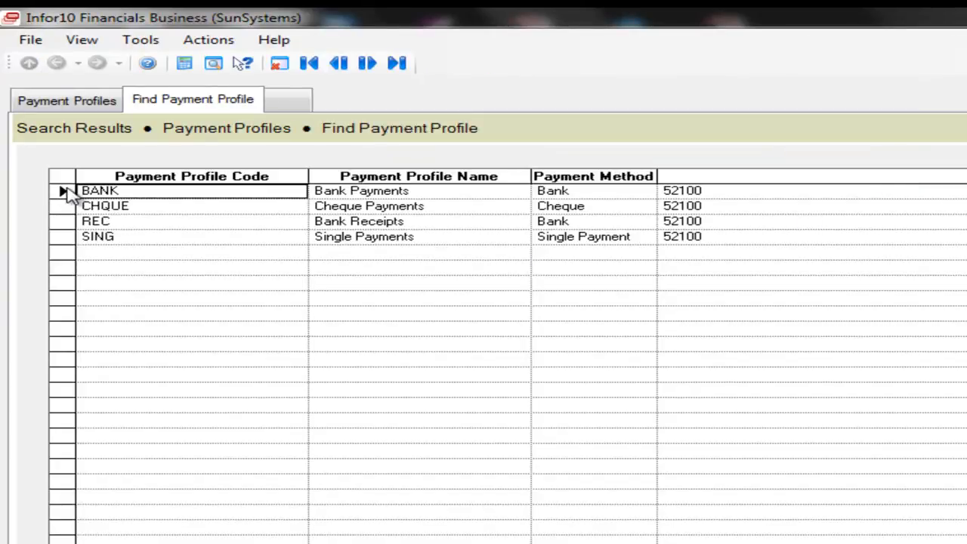
pyautogui.click(57, 506)
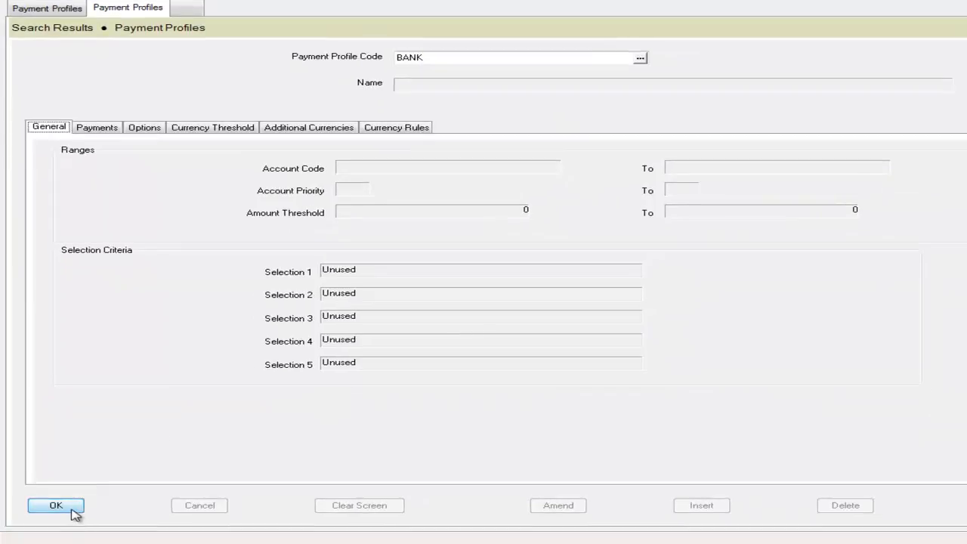
pyautogui.click(57, 506)
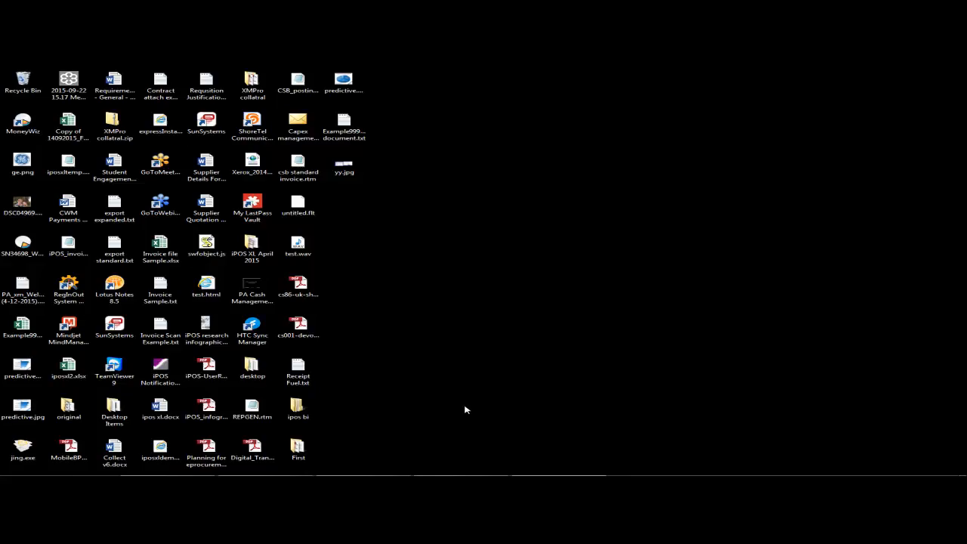
# - Switch to eRemit and check which business units are available to change to
pyautogui.click(11, 468)
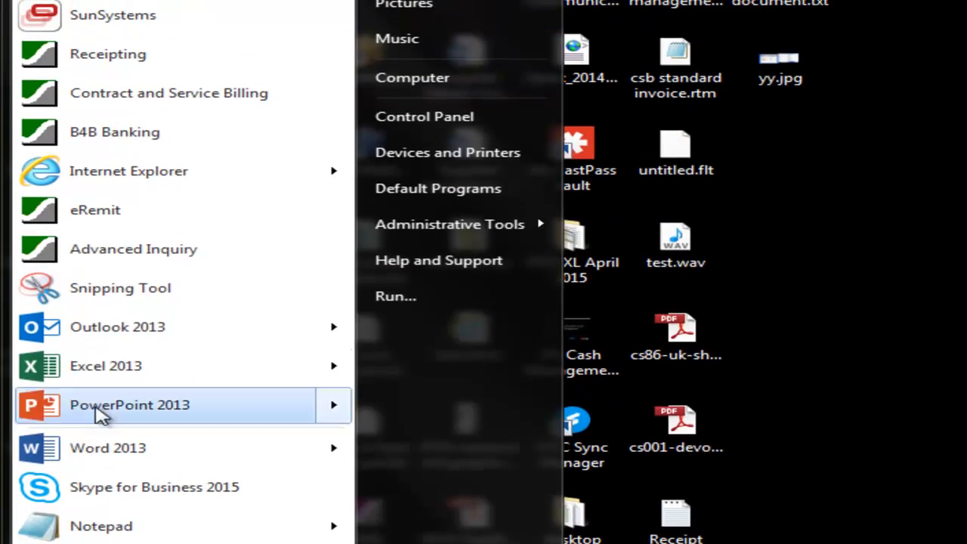
pyautogui.click(113, 126)
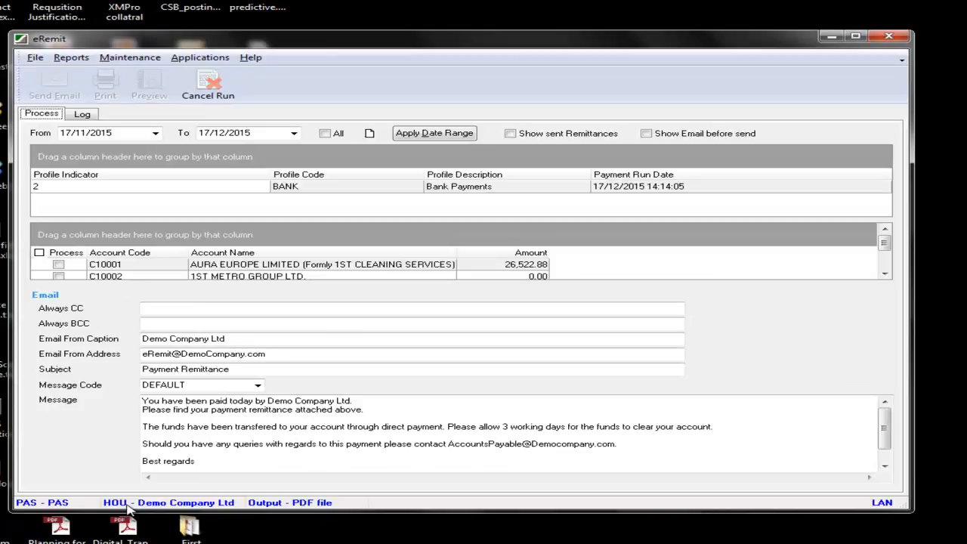
pyautogui.click(34, 61)
pyautogui.moveTo(98, 91)
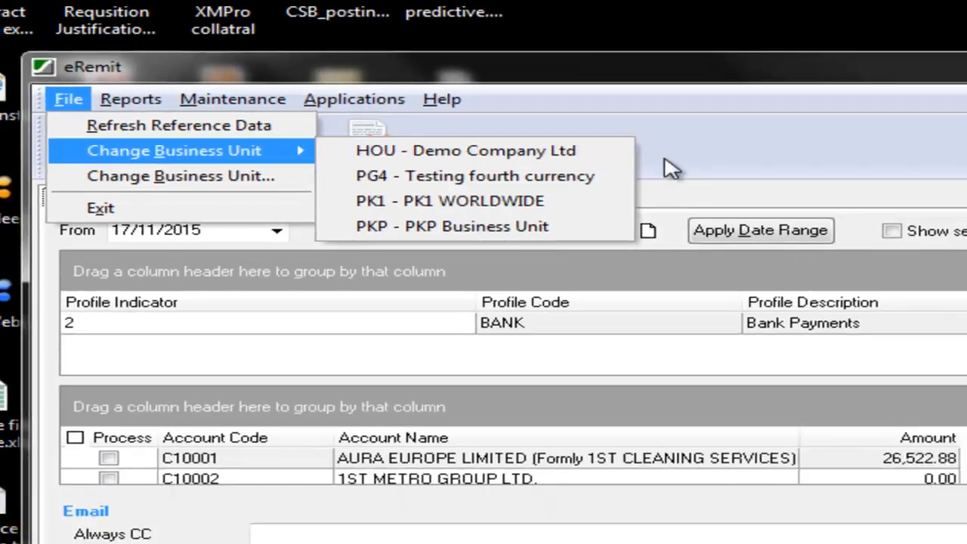
pyautogui.click(857, 161)
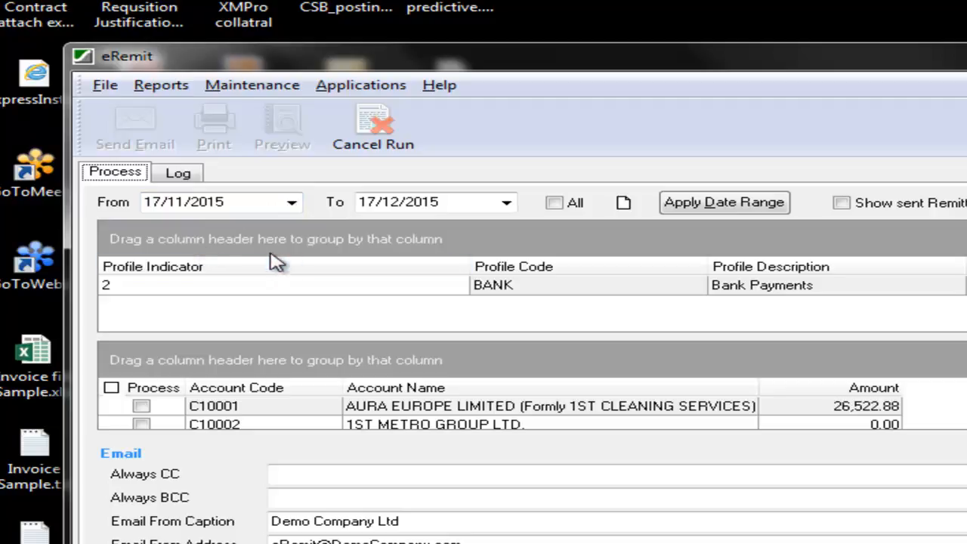
# - Include payment runs of all dates and select the BANK payment run, making its account list taller
pyautogui.click(292, 202)
pyautogui.click(291, 202)
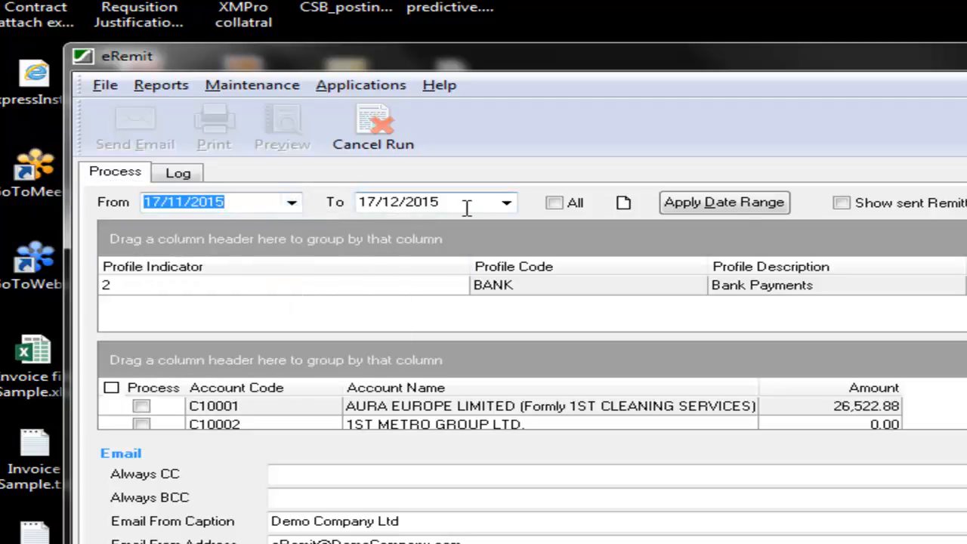
pyautogui.click(555, 204)
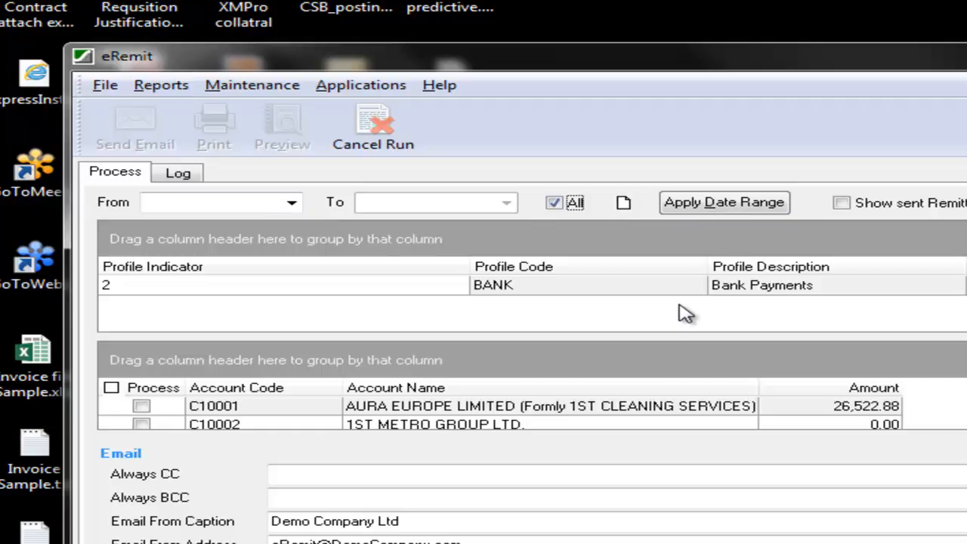
pyautogui.click(265, 285)
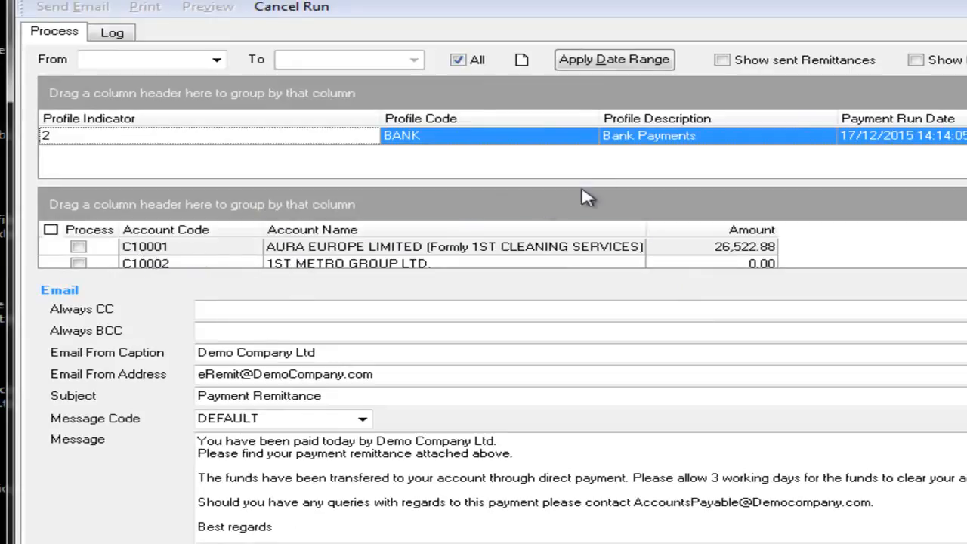
pyautogui.moveTo(617, 179); pyautogui.dragTo(615, 154)
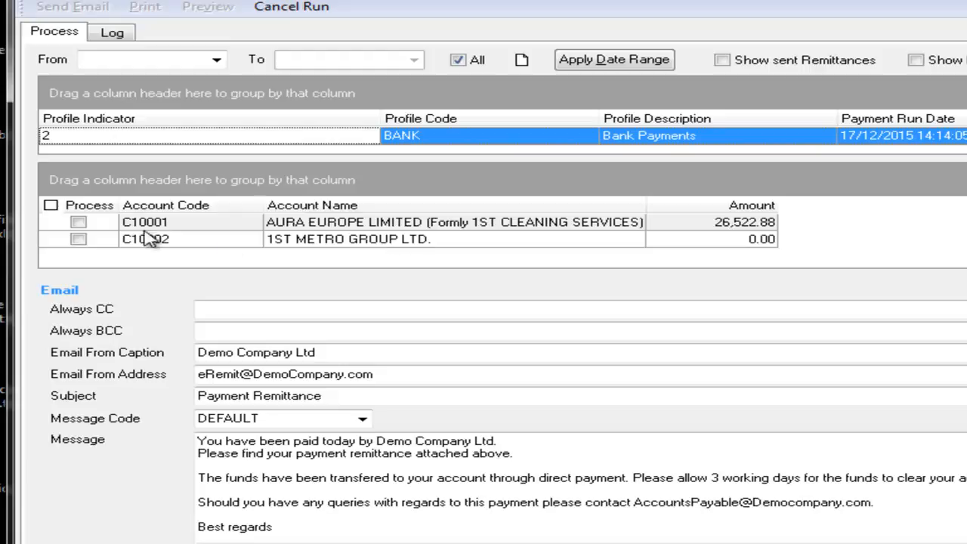
# - Try marking both accounts for processing, individually and all at once, and clear the marks again
pyautogui.click(79, 239)
pyautogui.click(78, 222)
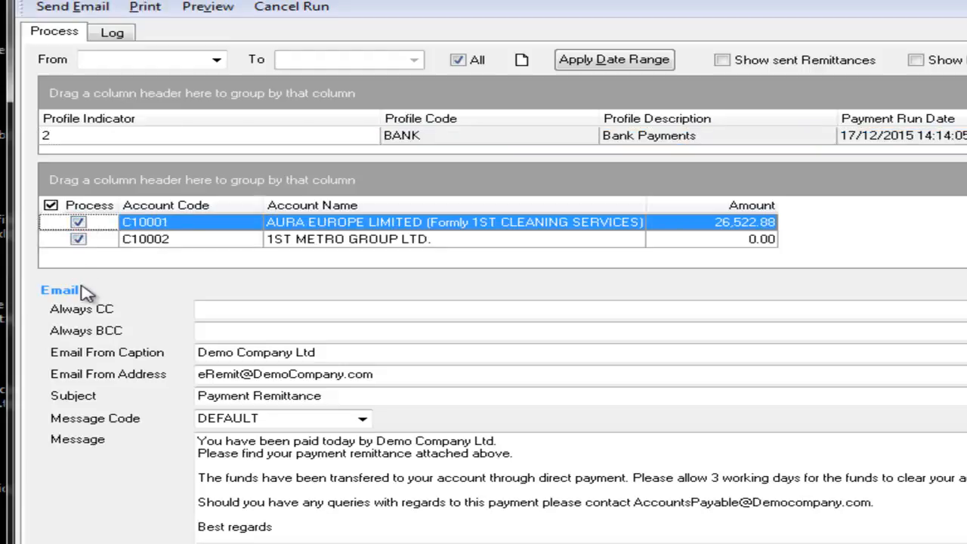
pyautogui.click(79, 238)
pyautogui.click(79, 222)
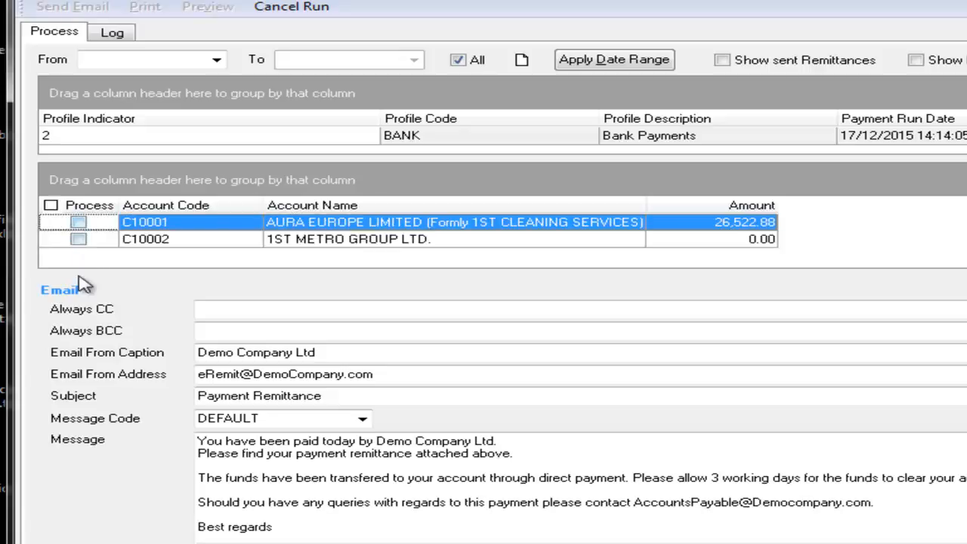
pyautogui.click(51, 205)
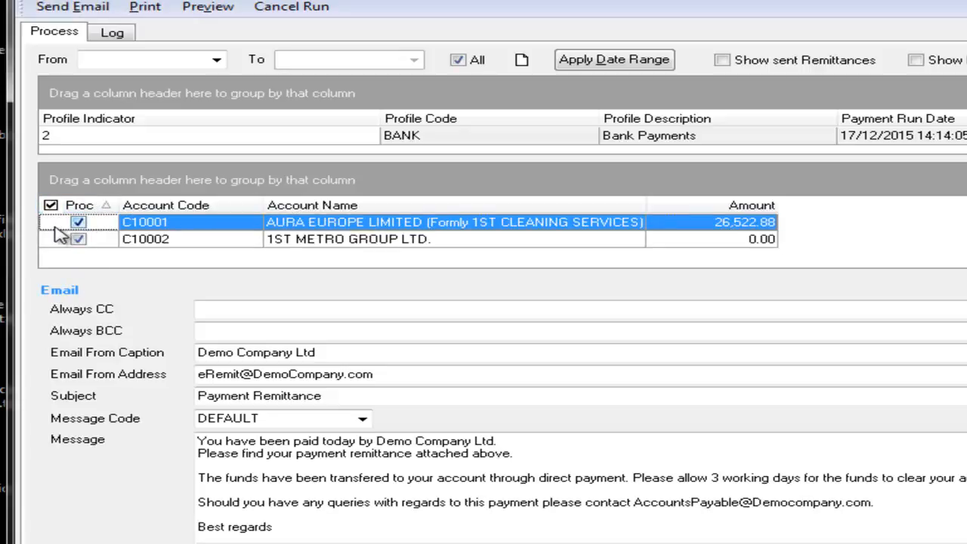
pyautogui.click(79, 222)
pyautogui.click(79, 238)
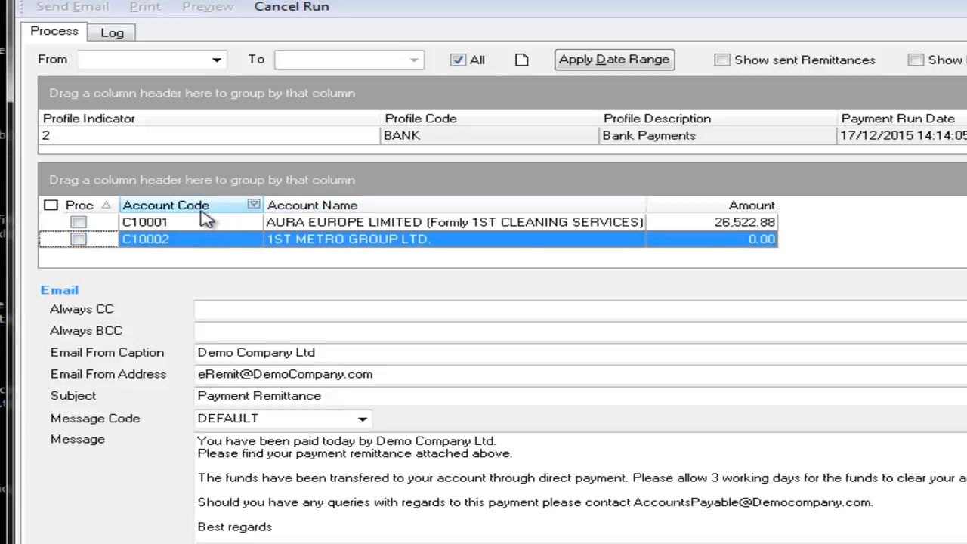
pyautogui.moveTo(326, 212); pyautogui.dragTo(168, 212)
pyautogui.moveTo(544, 209); pyautogui.dragTo(394, 192)
pyautogui.moveTo(142, 182); pyautogui.dragTo(209, 209)
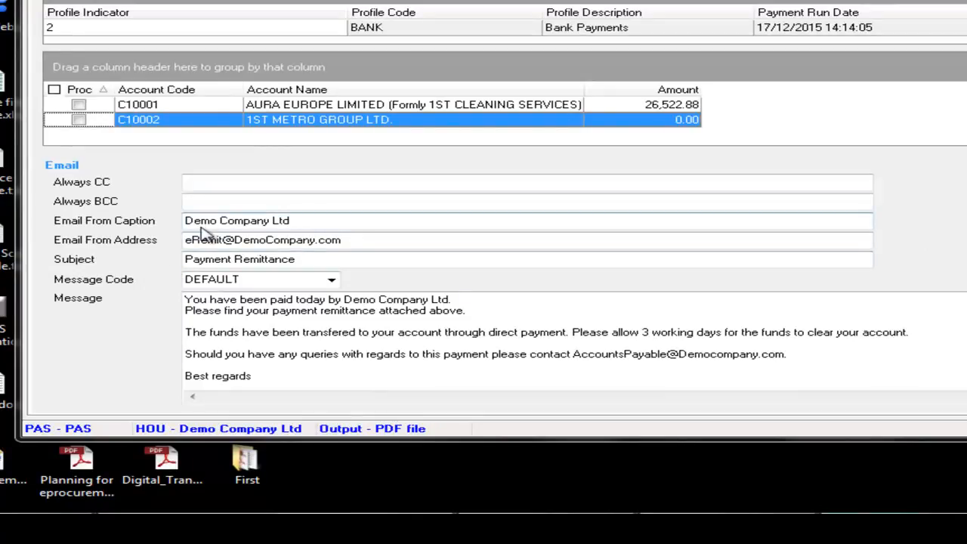
# - Check the email sender caption and address, and extend the subject to "Payment Remittance - Supplier payments Date"
pyautogui.moveTo(293, 219); pyautogui.dragTo(184, 220)
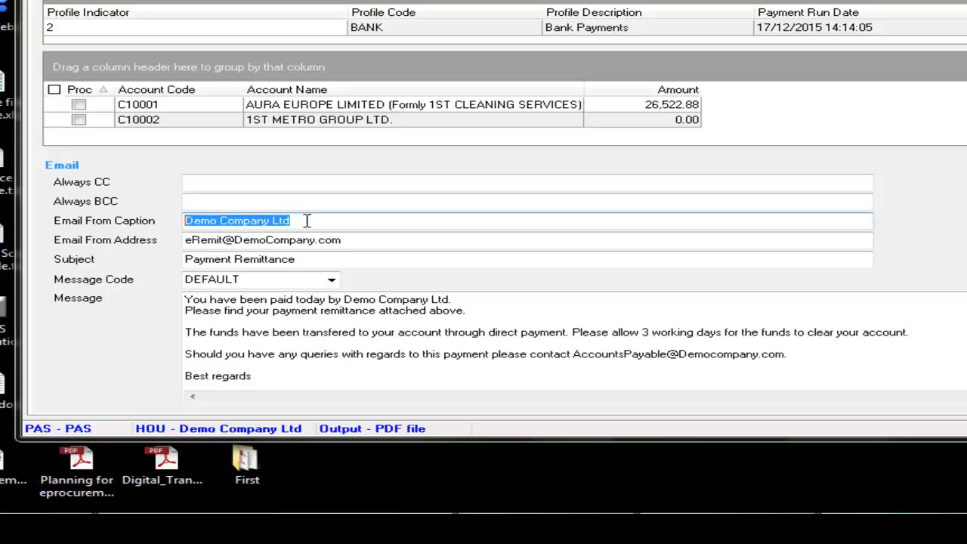
pyautogui.click(351, 241)
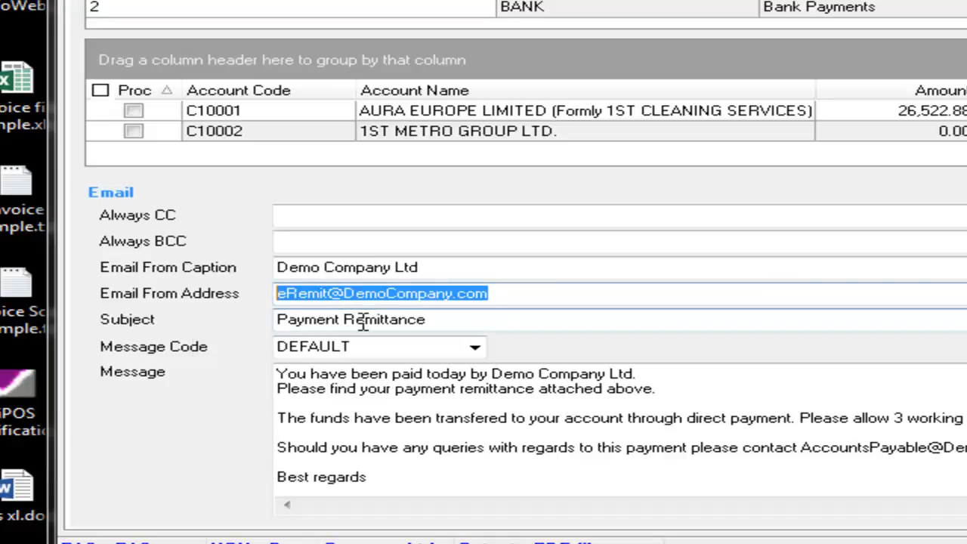
pyautogui.click(444, 325)
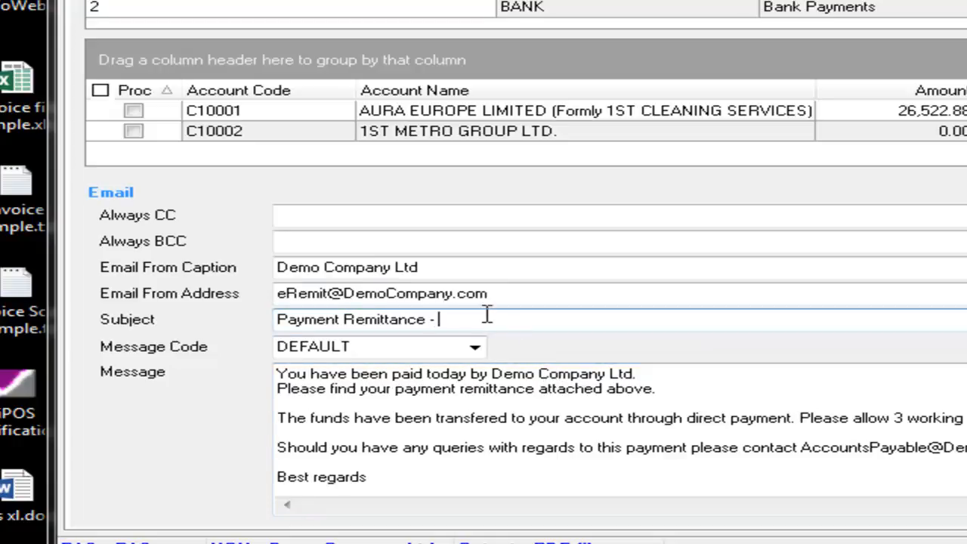
pyautogui.write('- Supplier payments Date')
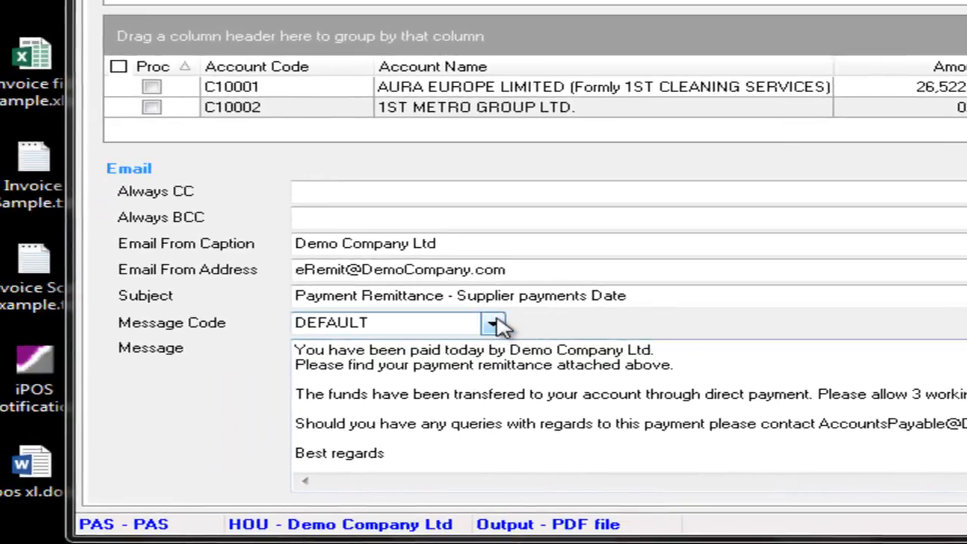
# - Try the Urgent Payment and Christmas message codes for the email and return to the DEFAULT message
pyautogui.click(492, 323)
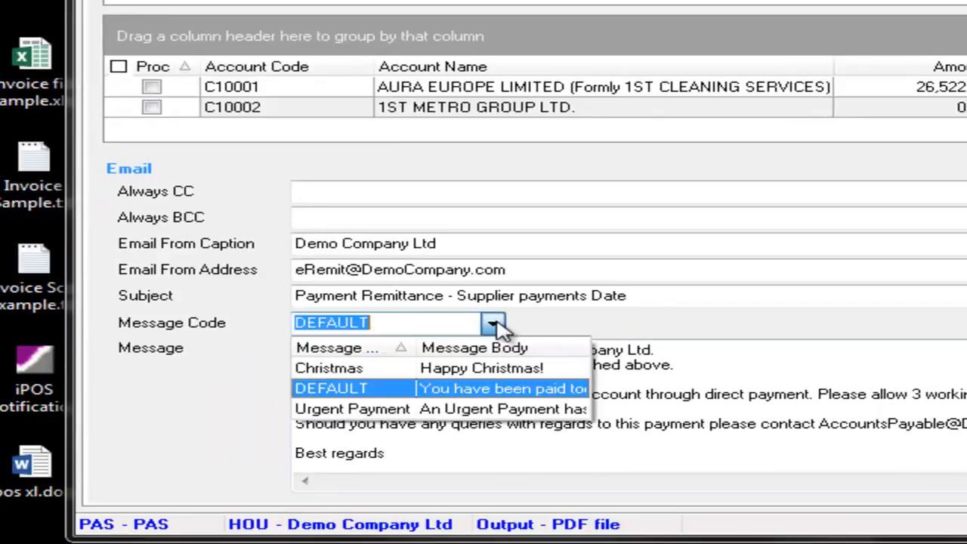
pyautogui.click(367, 409)
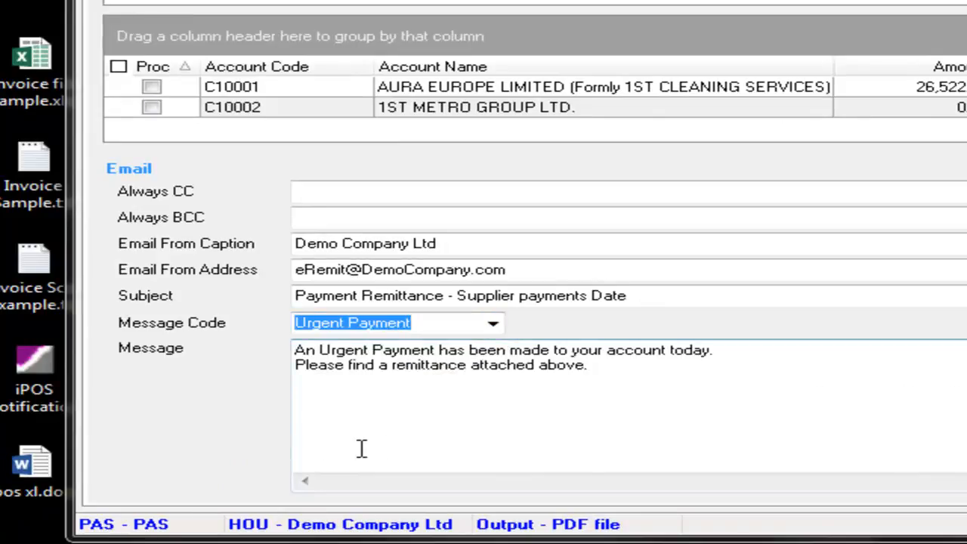
pyautogui.click(493, 323)
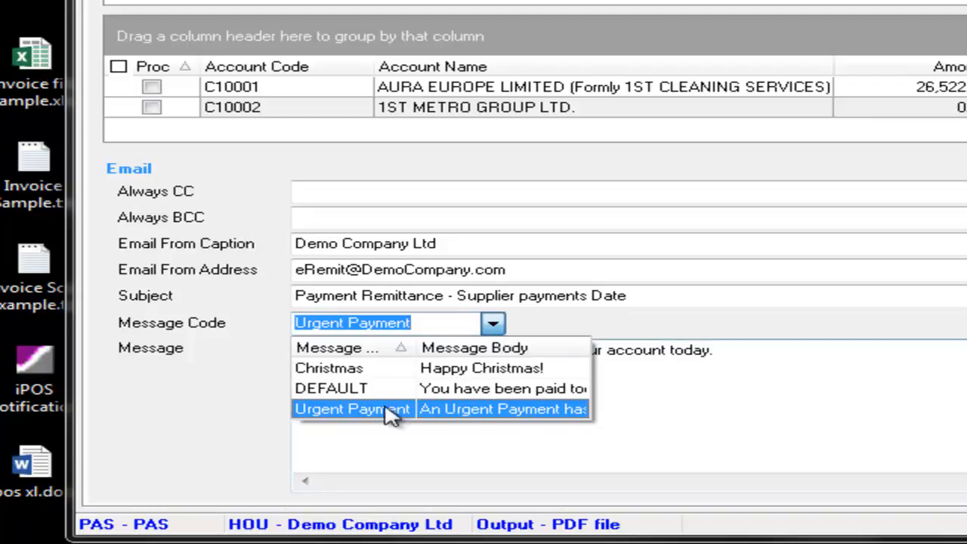
pyautogui.click(371, 370)
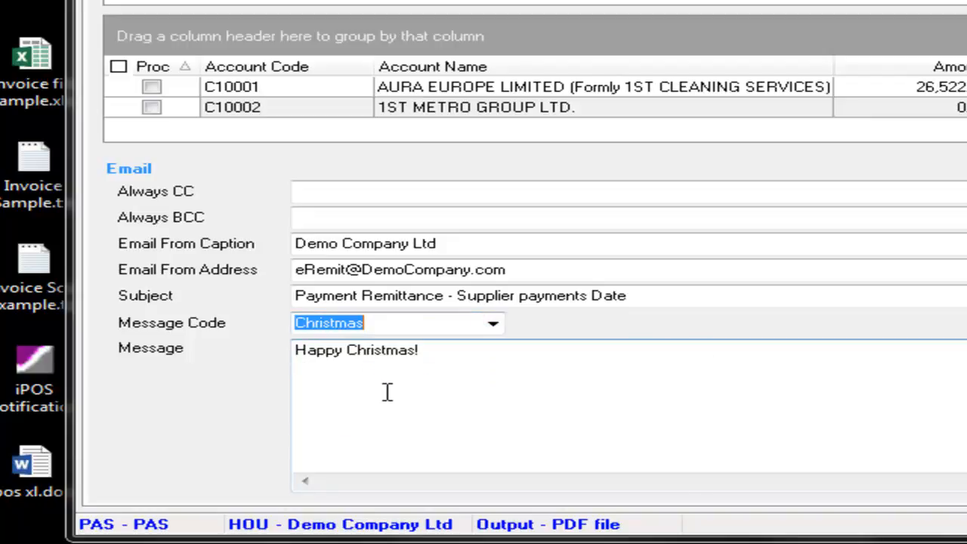
pyautogui.click(492, 323)
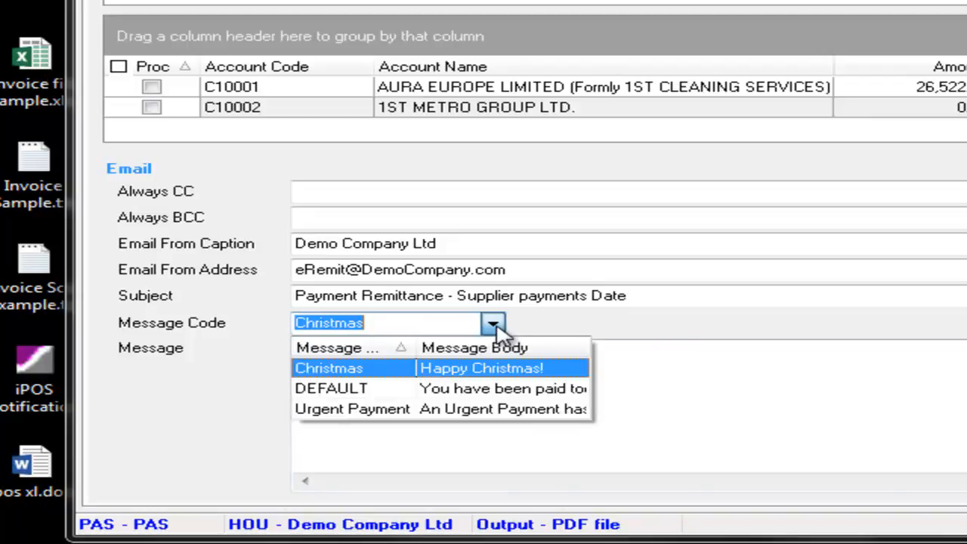
pyautogui.click(380, 388)
# - Add the sender's first name on a new line below "Best regards" in the email message
pyautogui.click(519, 452)
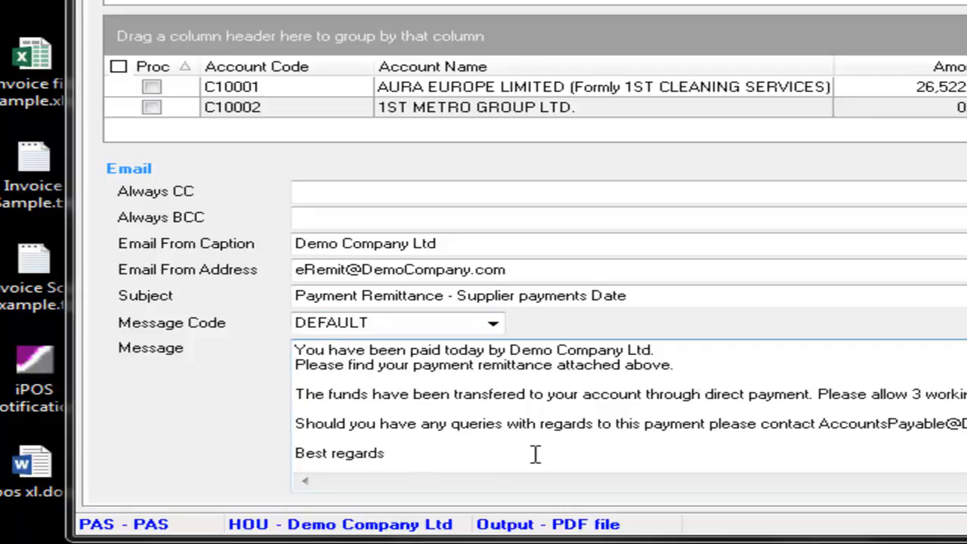
pyautogui.press('Return')
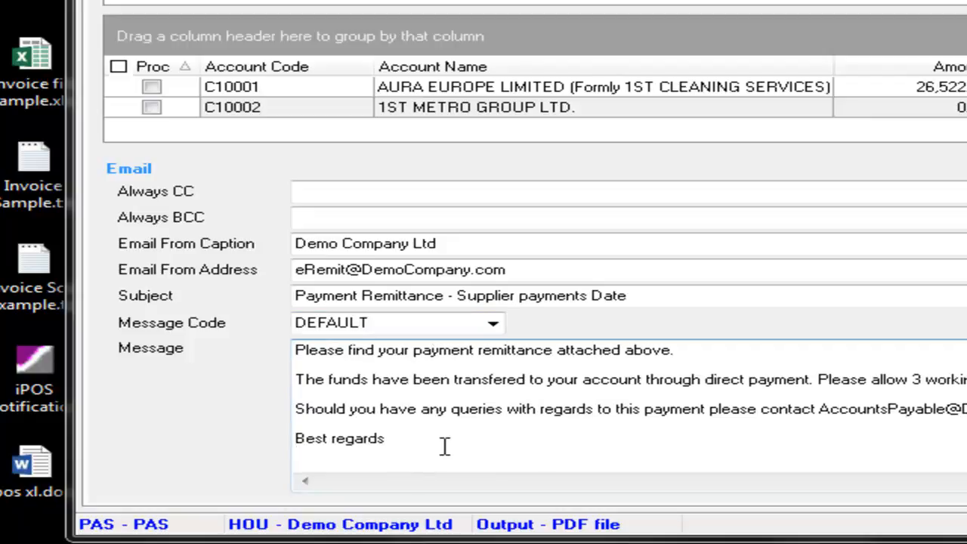
pyautogui.write('Andrew')
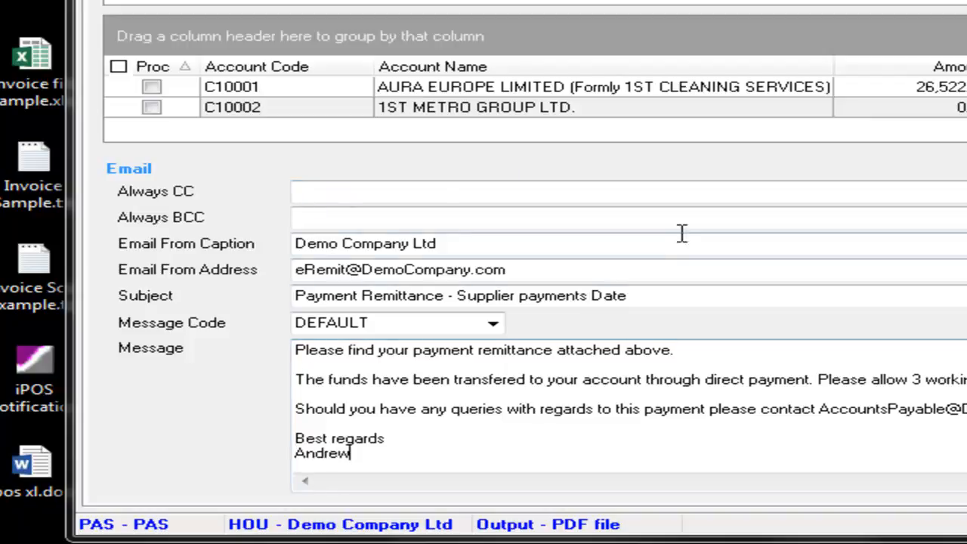
pyautogui.click(347, 190)
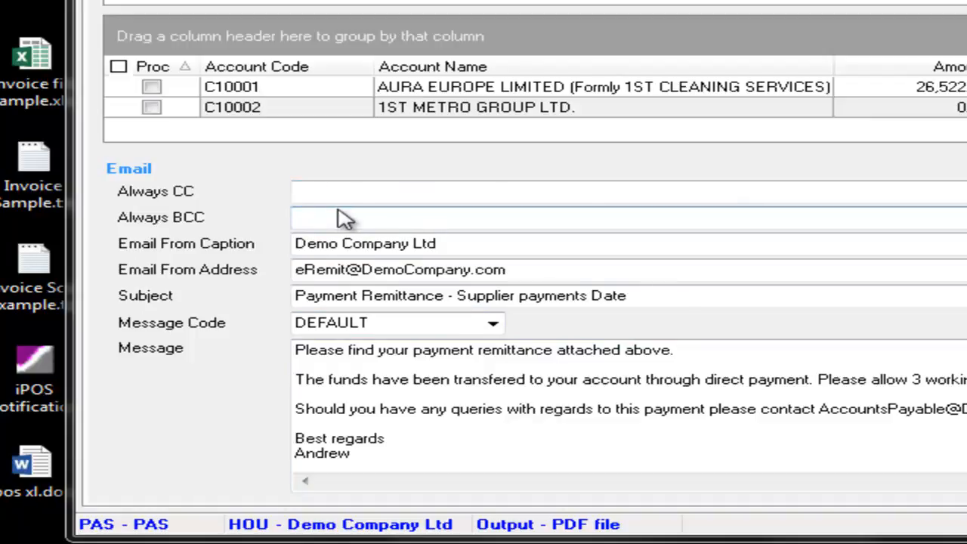
pyautogui.click(333, 212)
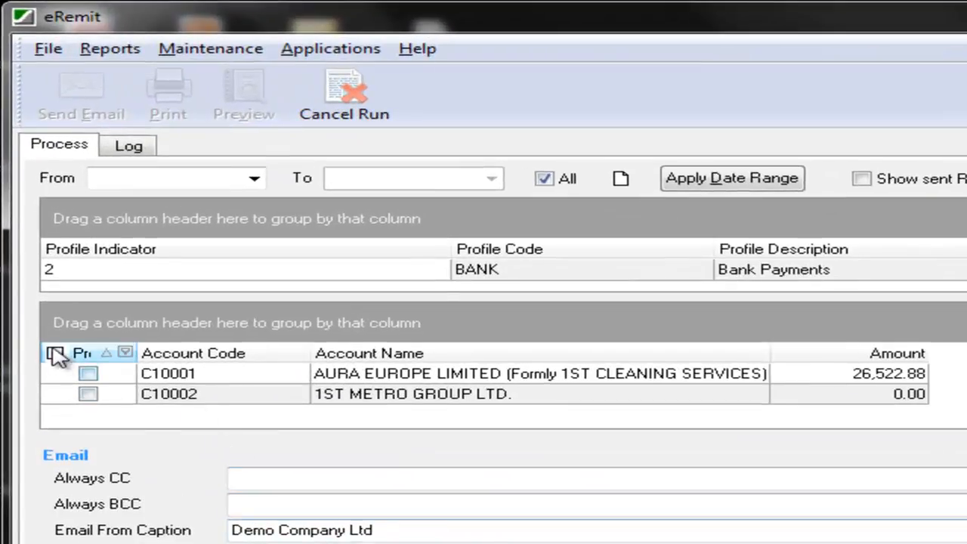
# - Mark all accounts in the BANK run for processing and preview their creditor remittance advice
pyautogui.click(55, 341)
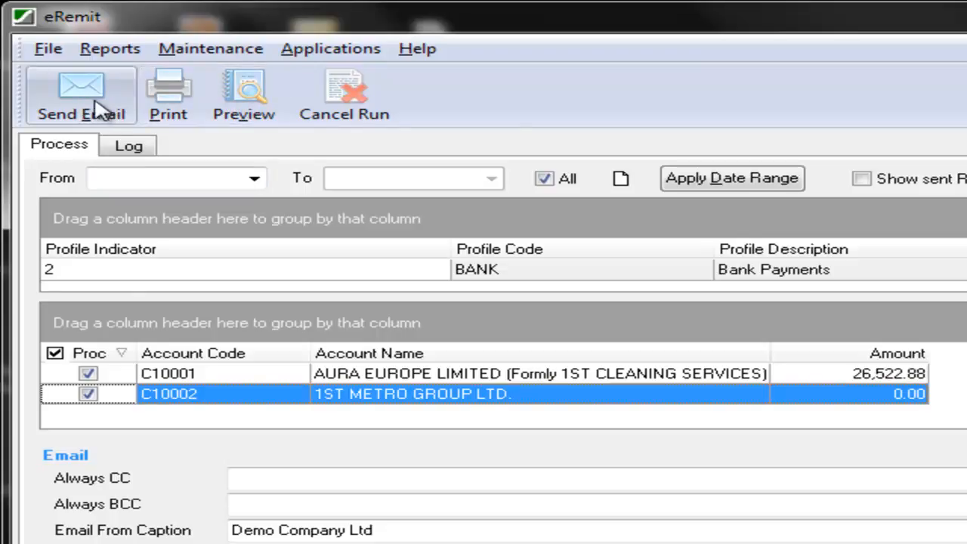
pyautogui.click(244, 105)
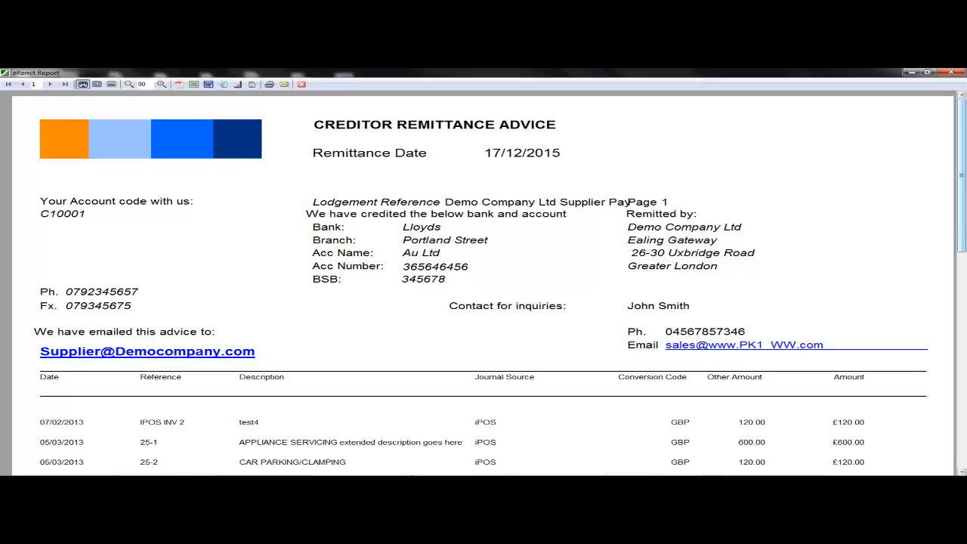
pyautogui.moveTo(963, 225); pyautogui.dragTo(934, 252)
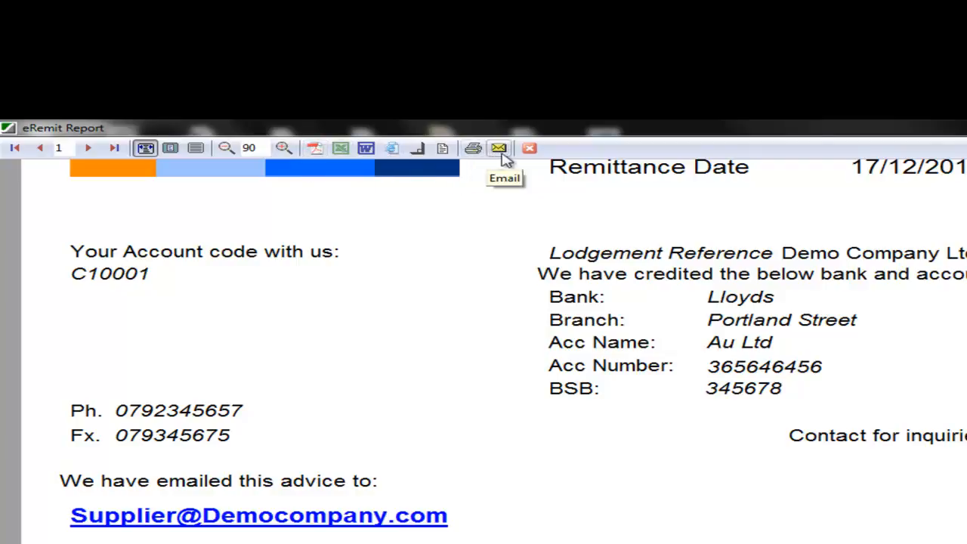
# - Close the remittance preview, send the emails for the marked BANK accounts, and continue with the remaining remittances
pyautogui.click(530, 149)
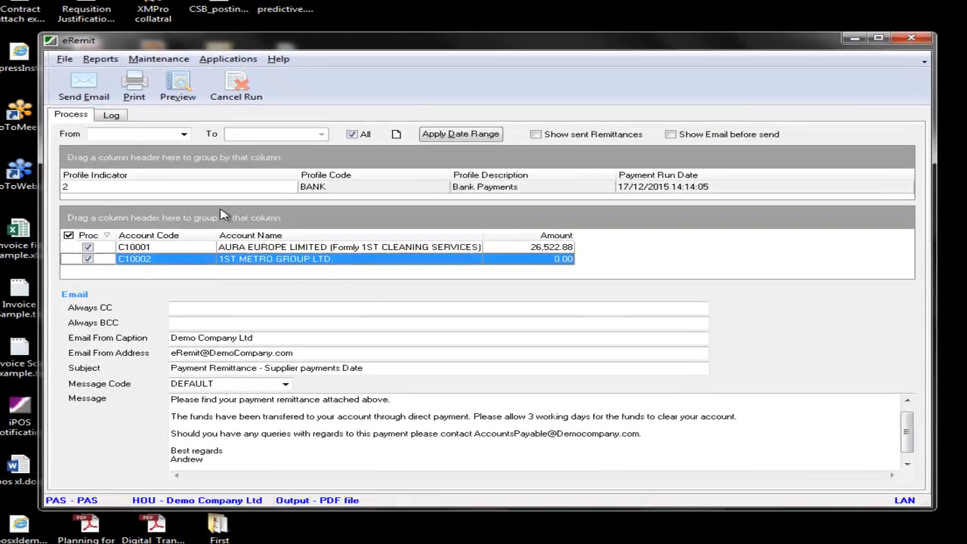
pyautogui.click(89, 89)
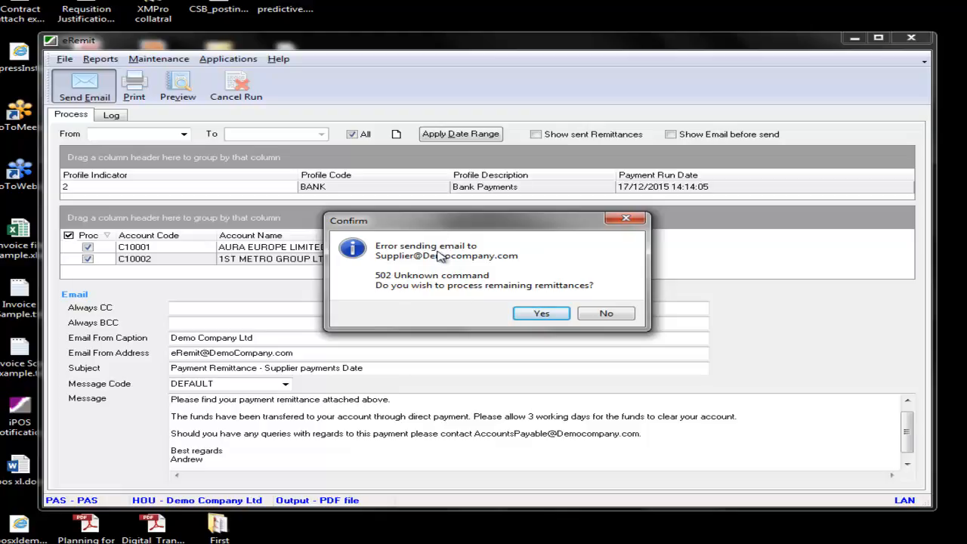
pyautogui.click(541, 313)
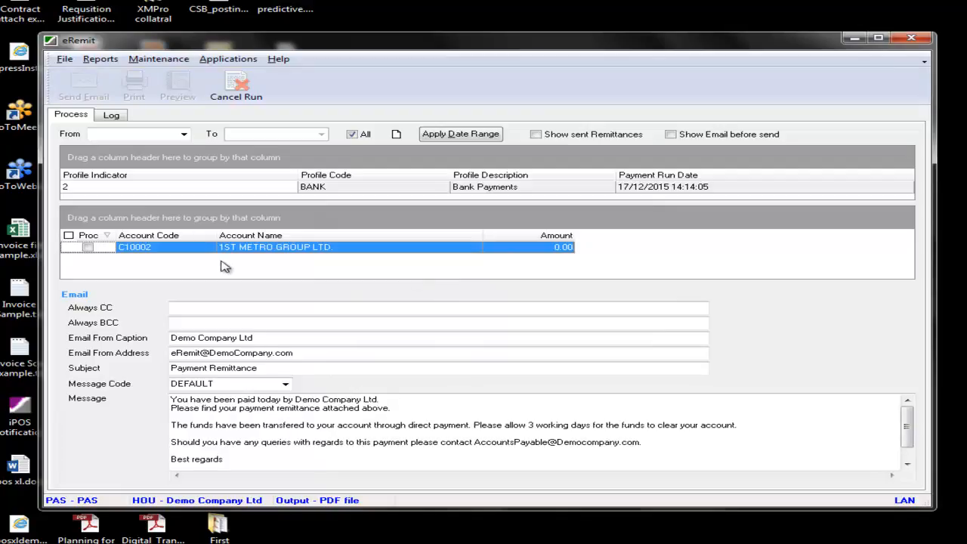
# - Open the processing log and remove the Id and Total grouping to list the entries ungrouped
pyautogui.click(111, 118)
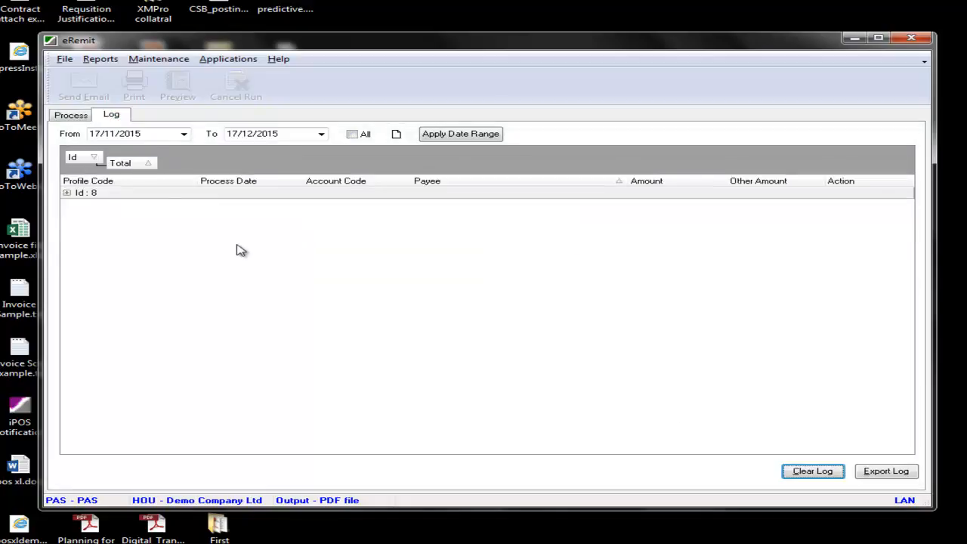
pyautogui.moveTo(72, 157); pyautogui.dragTo(226, 189)
pyautogui.moveTo(108, 161); pyautogui.dragTo(256, 189)
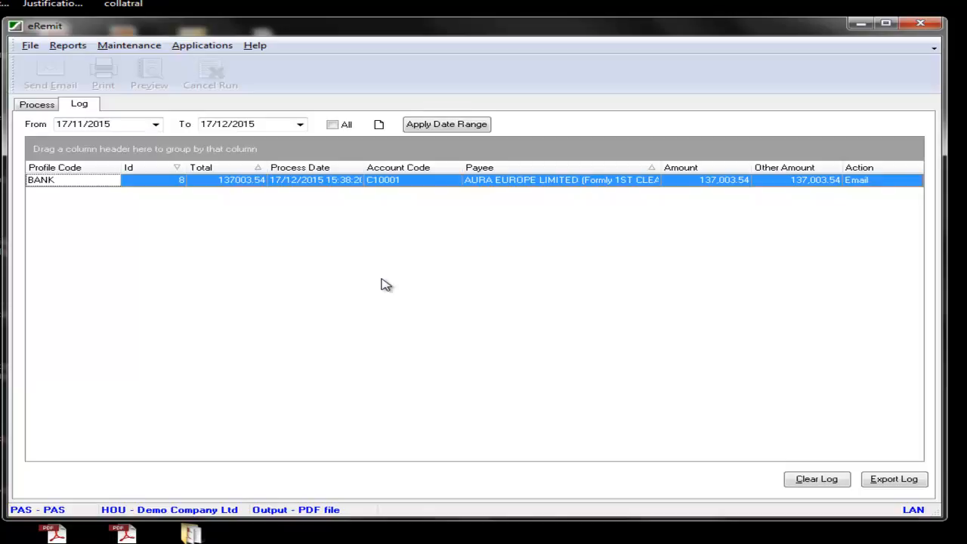
# - Review the stored email messages and their message codes in the Messages maintenance window, and close it without changes
pyautogui.click(115, 50)
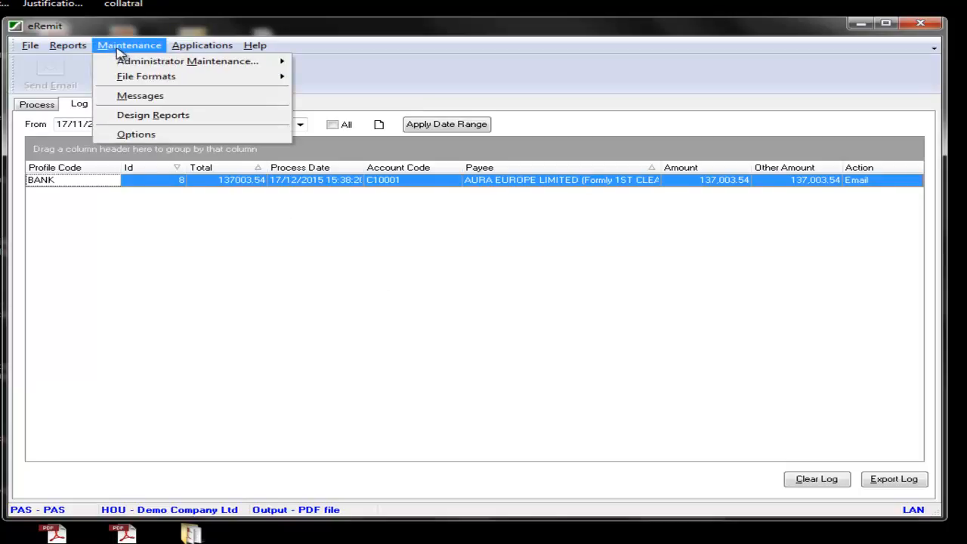
pyautogui.click(136, 96)
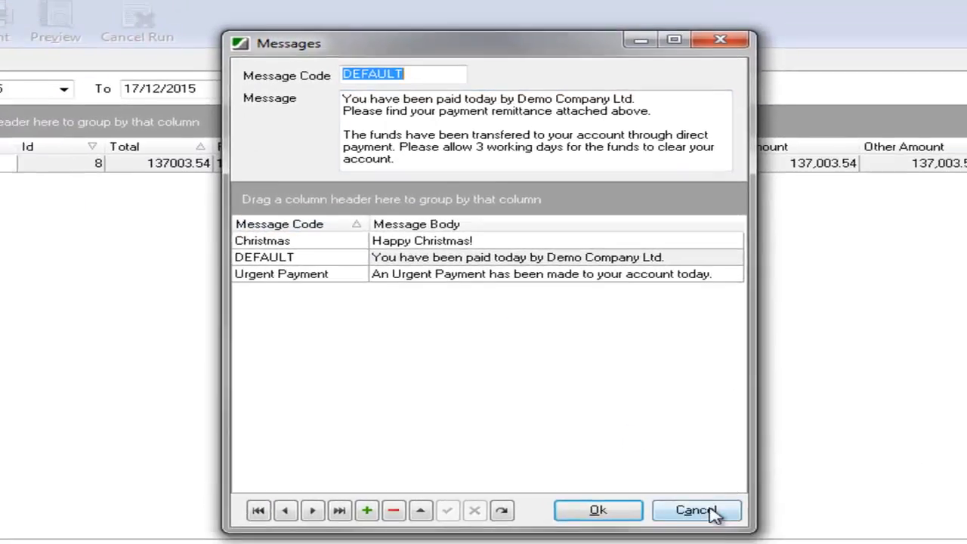
pyautogui.click(690, 521)
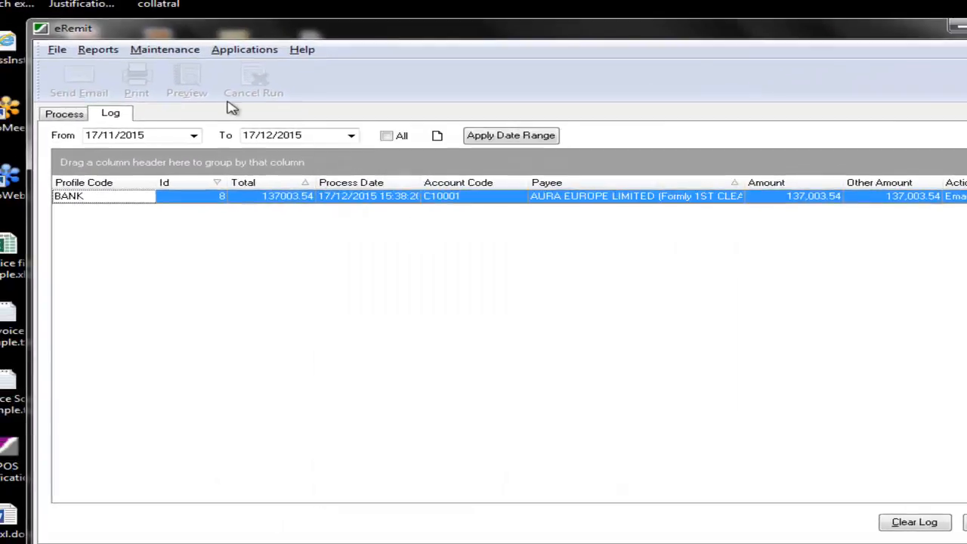
# - Open the maintenance options for the BANK profile and check the choices for the creditor email address field
pyautogui.click(165, 51)
pyautogui.click(173, 145)
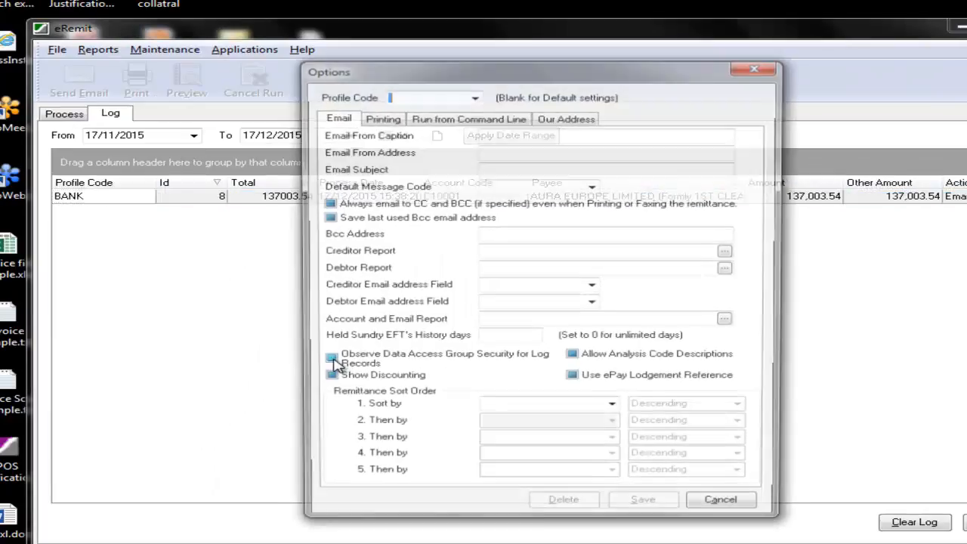
pyautogui.click(473, 95)
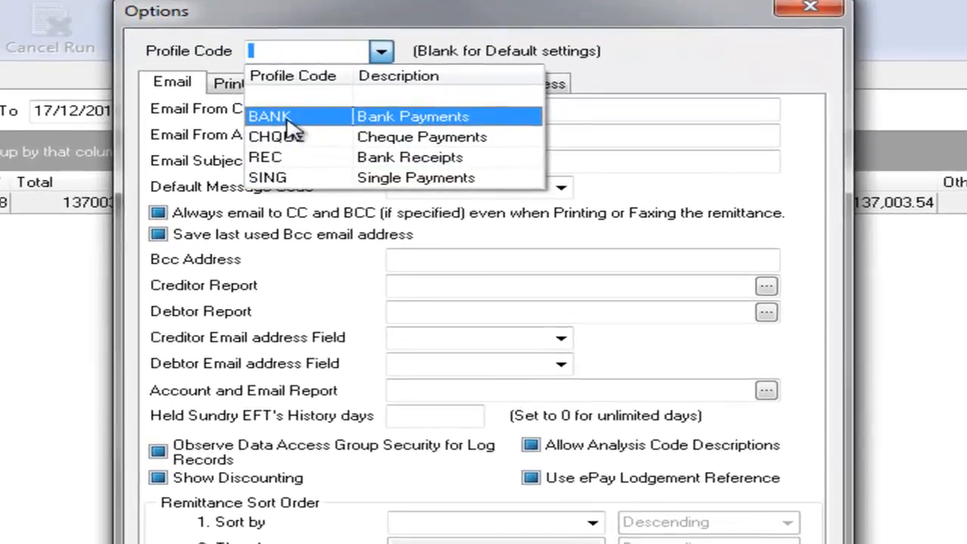
pyautogui.click(404, 141)
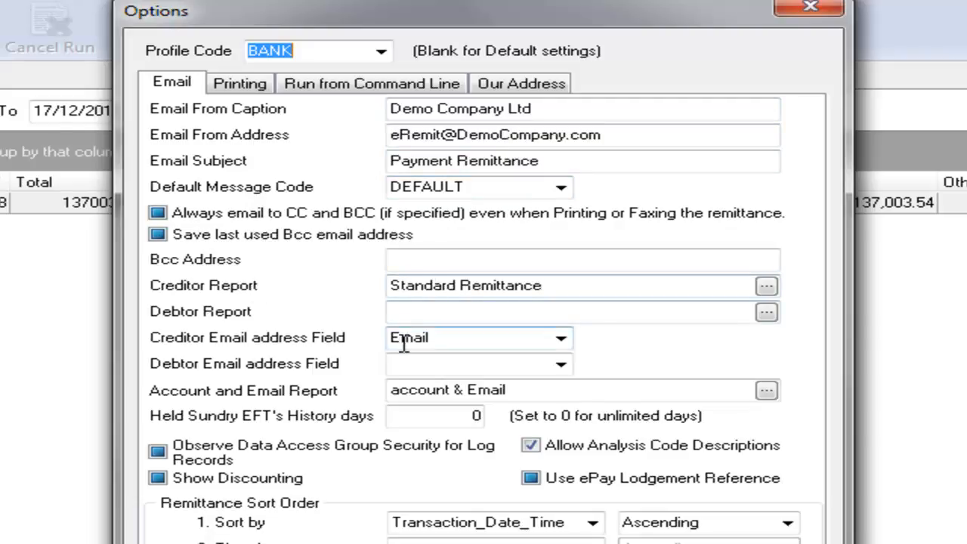
pyautogui.click(440, 338)
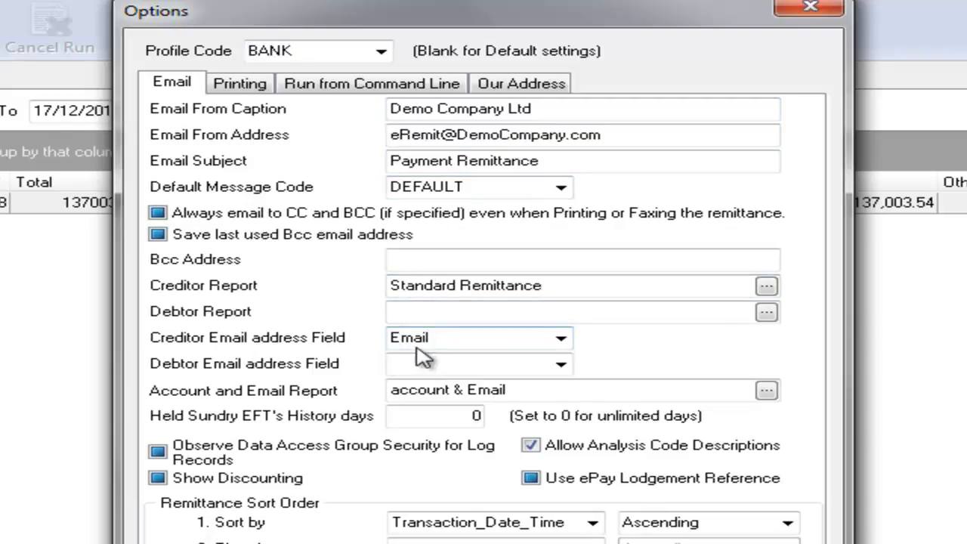
pyautogui.click(561, 340)
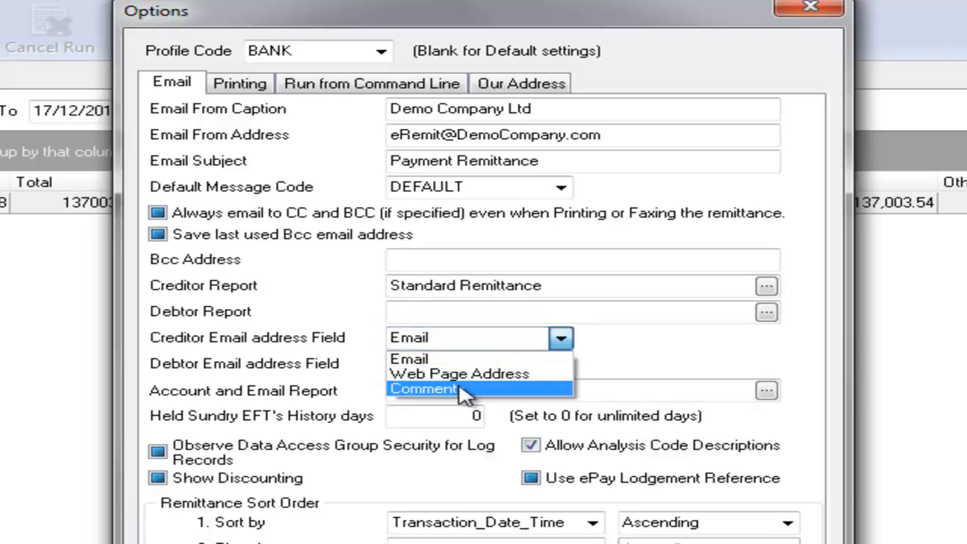
pyautogui.click(677, 358)
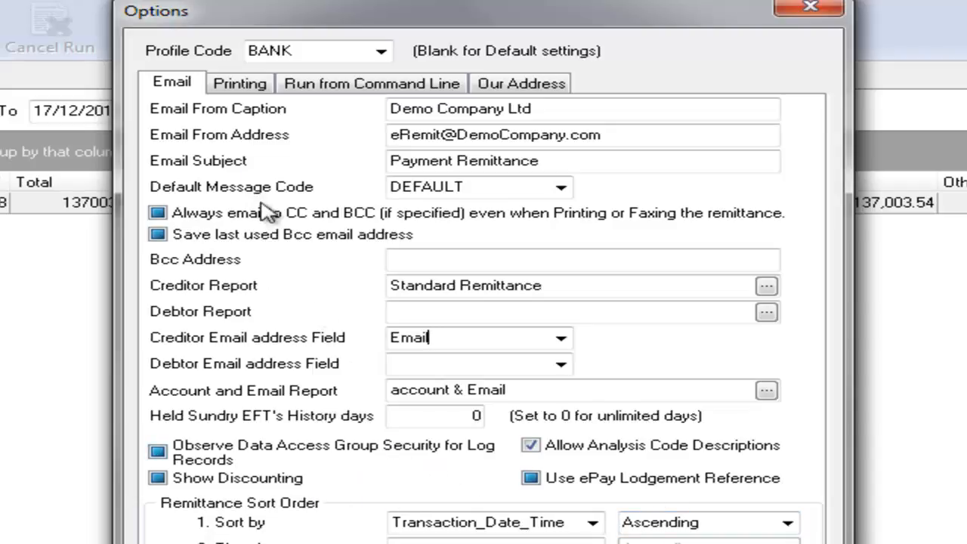
# - Review the BANK profile's printing, own address and address mapping settings, and cancel the options
pyautogui.click(238, 84)
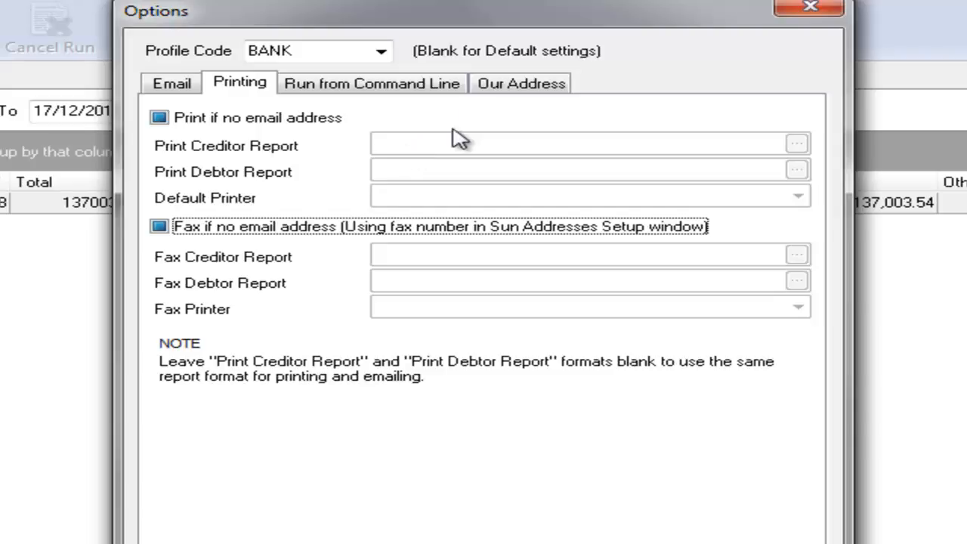
pyautogui.click(507, 90)
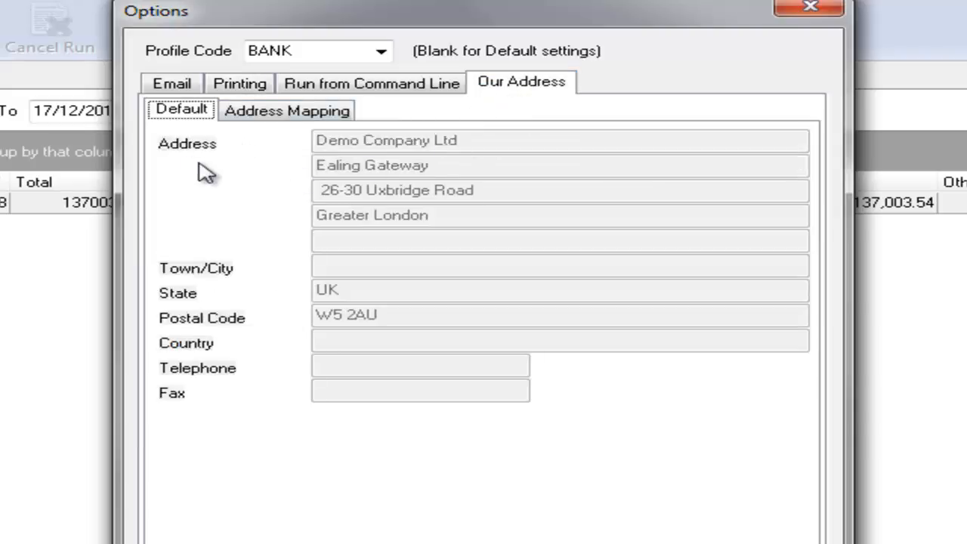
pyautogui.click(271, 111)
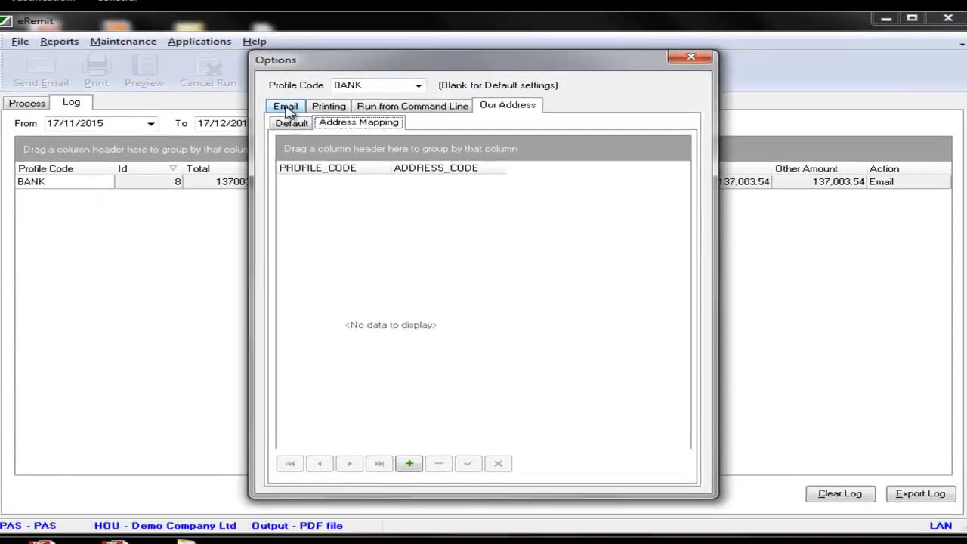
pyautogui.click(171, 84)
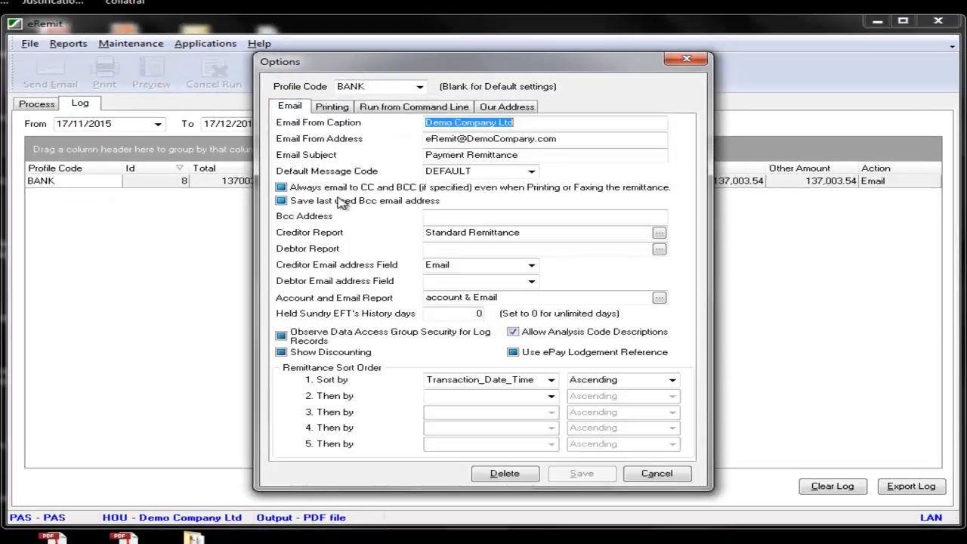
pyautogui.click(647, 472)
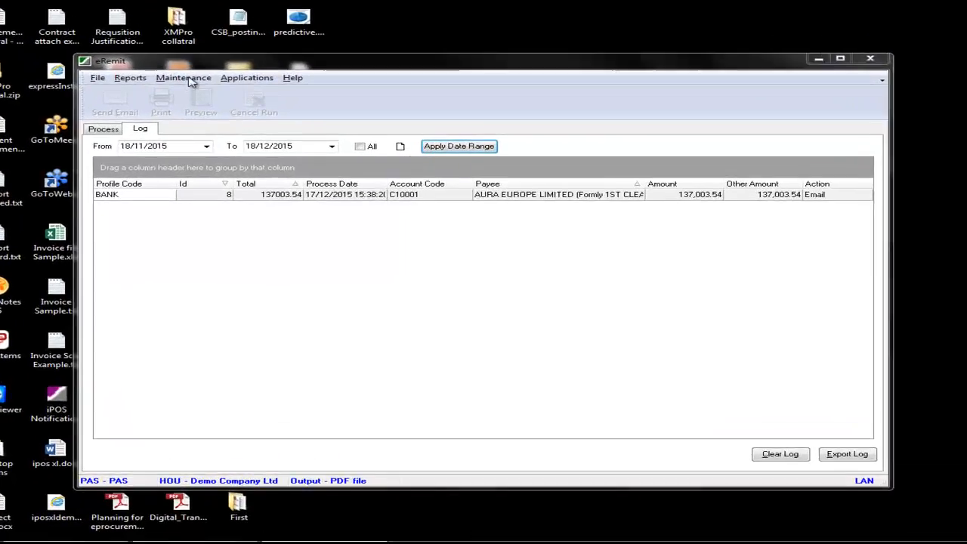
# - Open the Standard Remittance report design and move the BSB value to just below its label
pyautogui.click(256, 125)
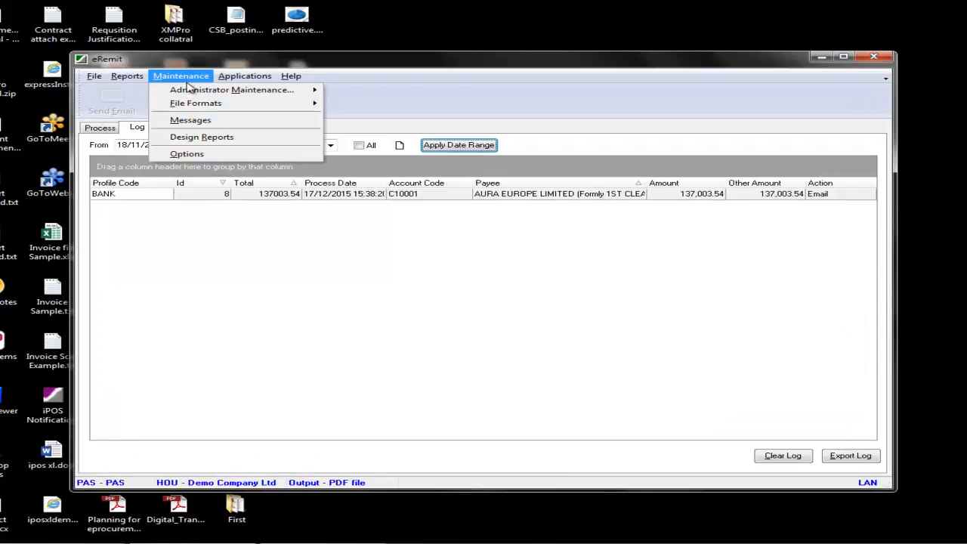
pyautogui.click(206, 139)
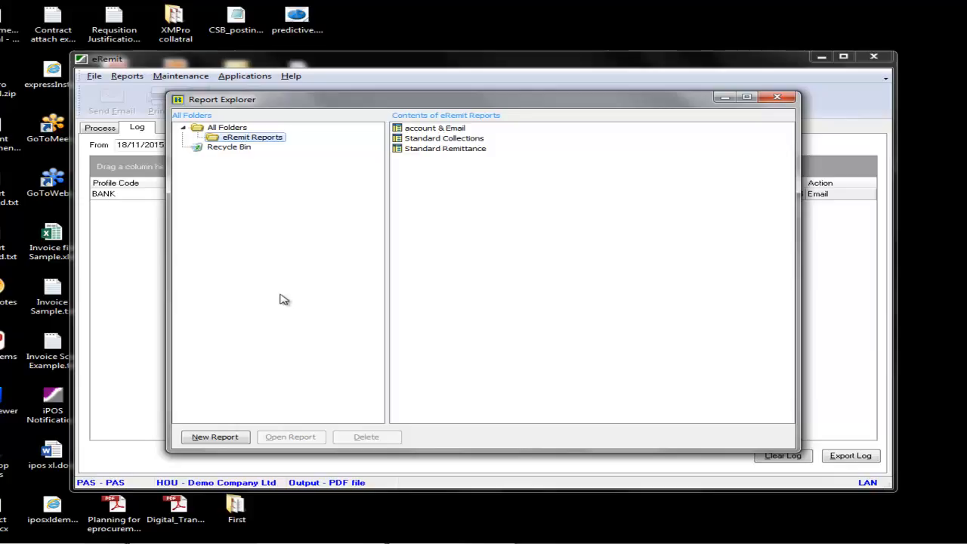
pyautogui.doubleClick(434, 148)
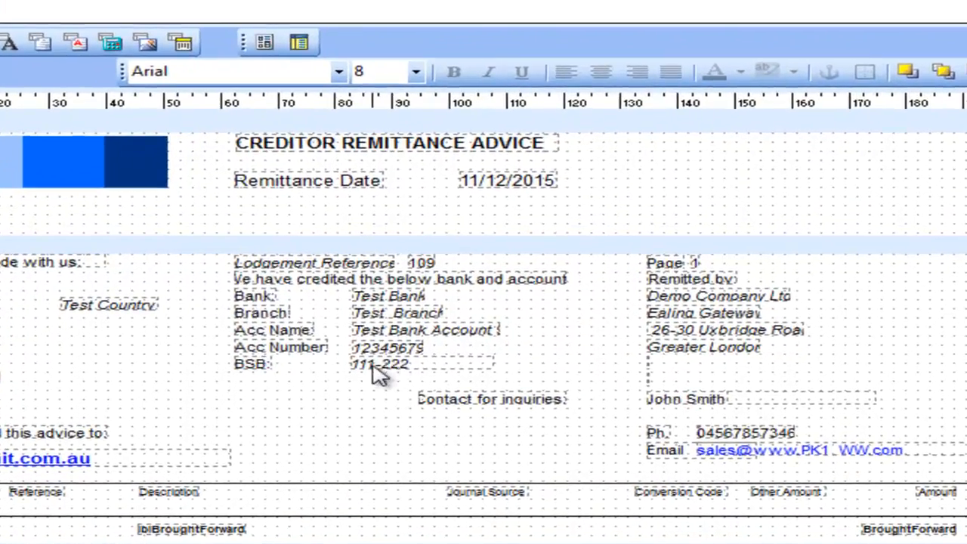
pyautogui.click(396, 325)
pyautogui.moveTo(377, 372); pyautogui.dragTo(291, 436)
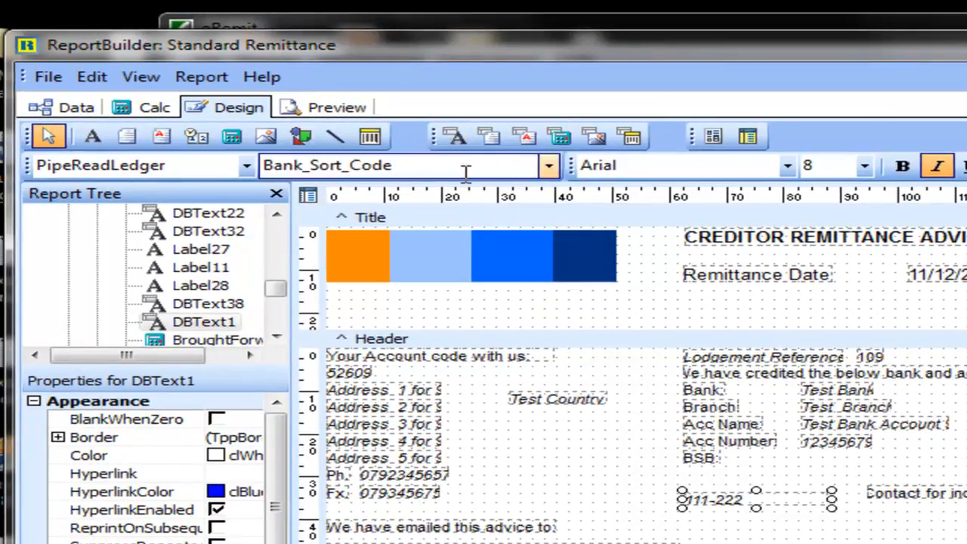
# - Check which data fields can be assigned to the BSB value, and close the report design and Report Explorer
pyautogui.click(549, 166)
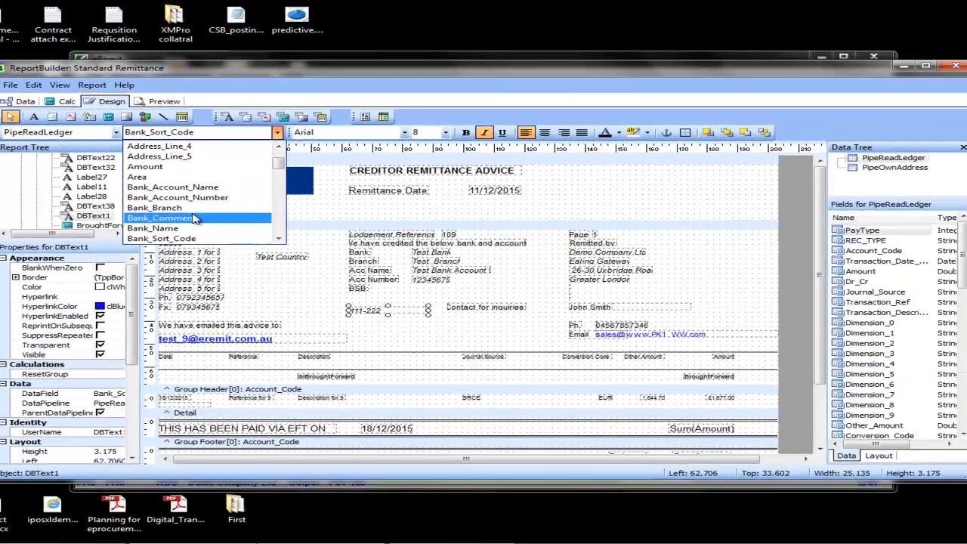
pyautogui.click(600, 193)
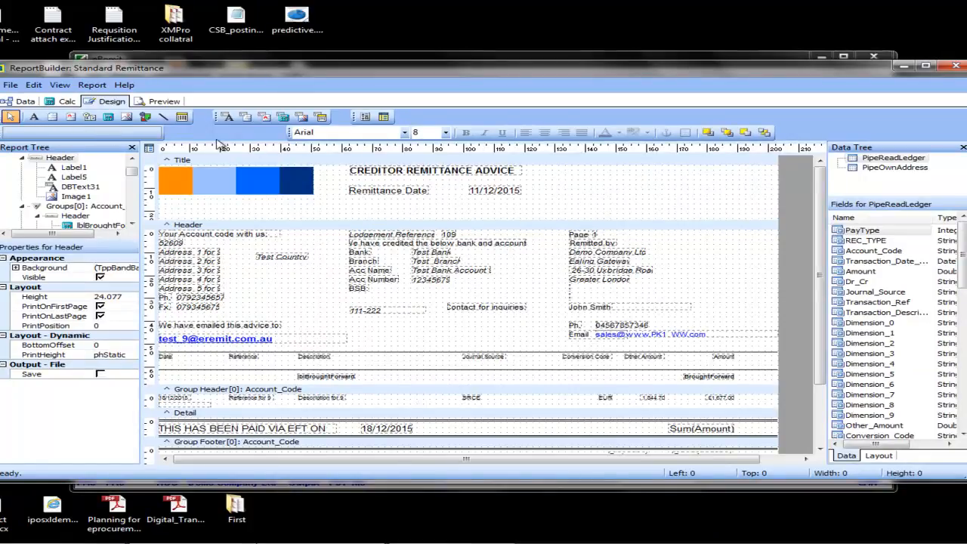
pyautogui.click(956, 67)
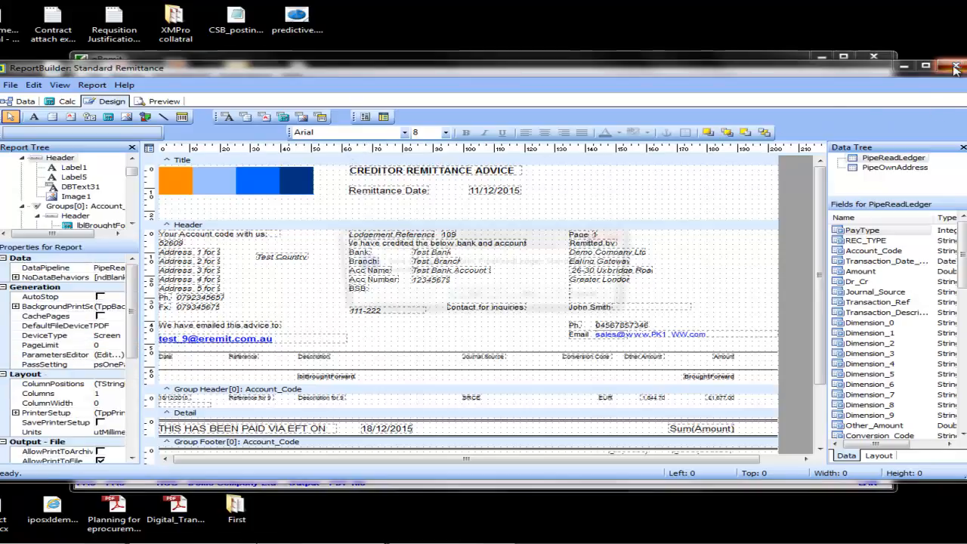
pyautogui.click(532, 296)
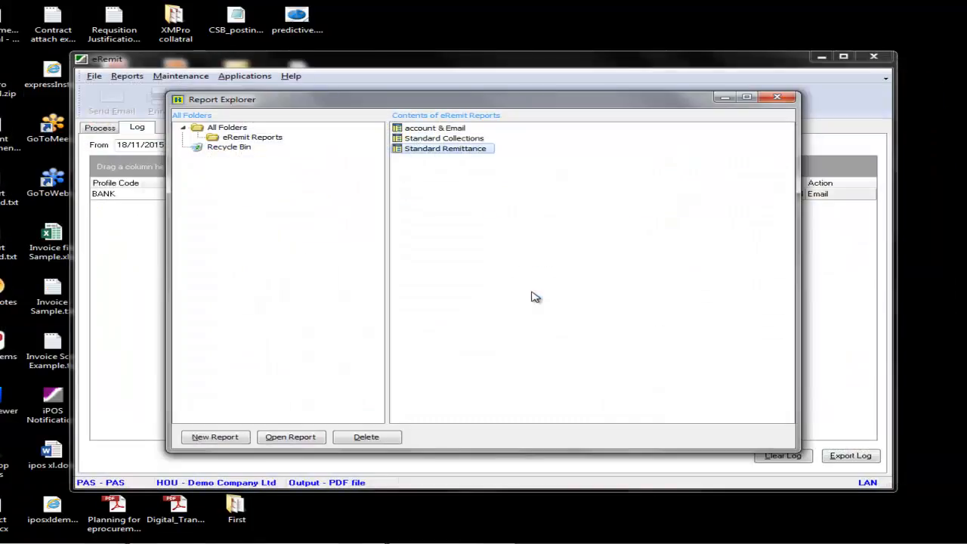
pyautogui.click(776, 97)
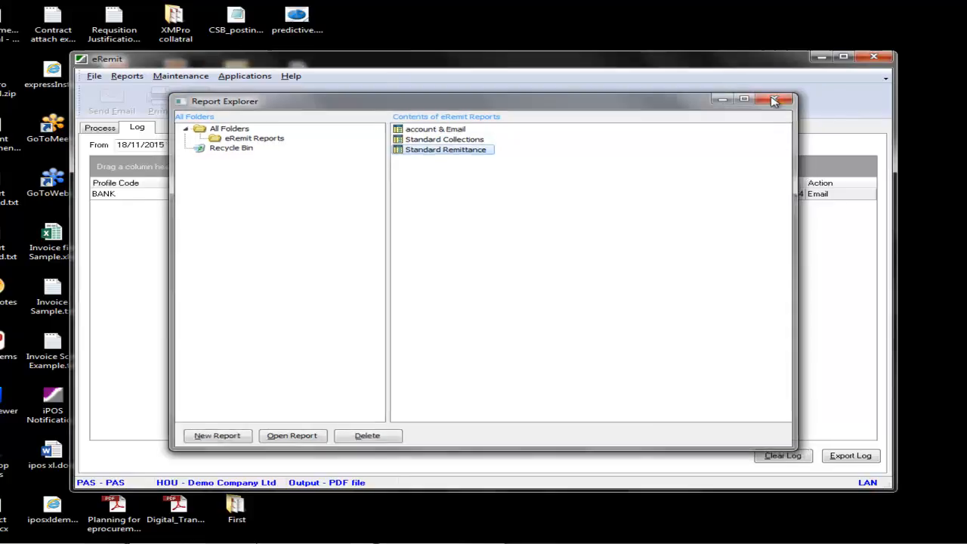
# - Look up the reports available as the creditor report in the BANK profile's options, and close the options
pyautogui.click(181, 80)
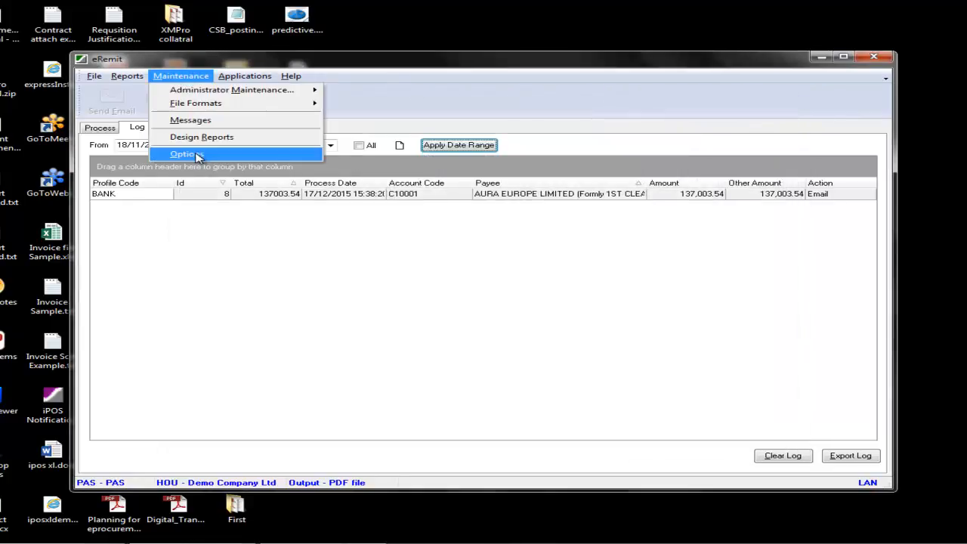
pyautogui.click(193, 152)
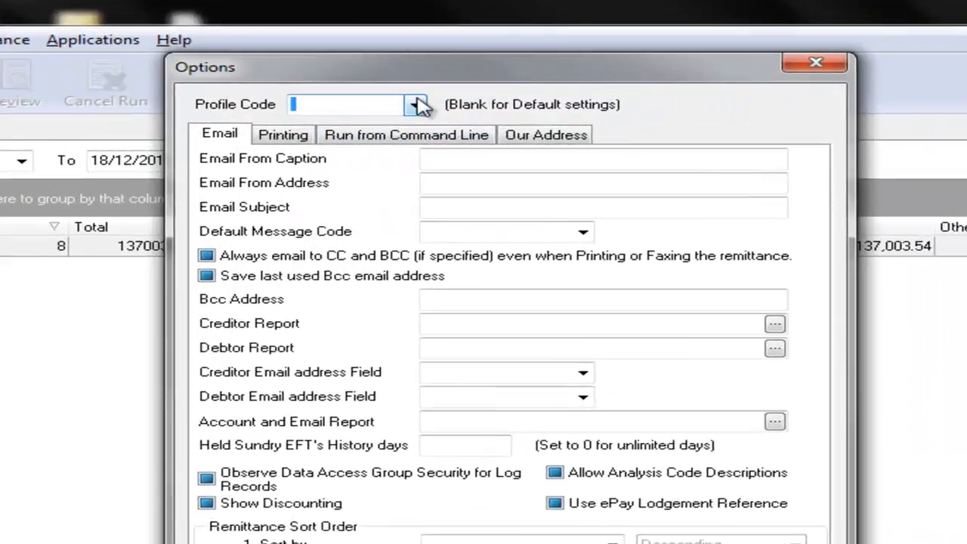
pyautogui.click(428, 112)
pyautogui.click(295, 168)
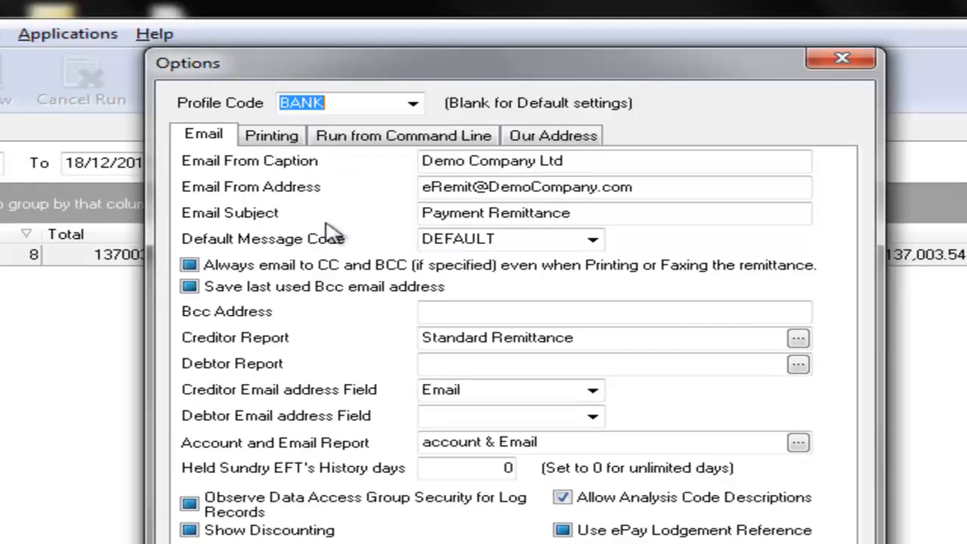
pyautogui.click(496, 344)
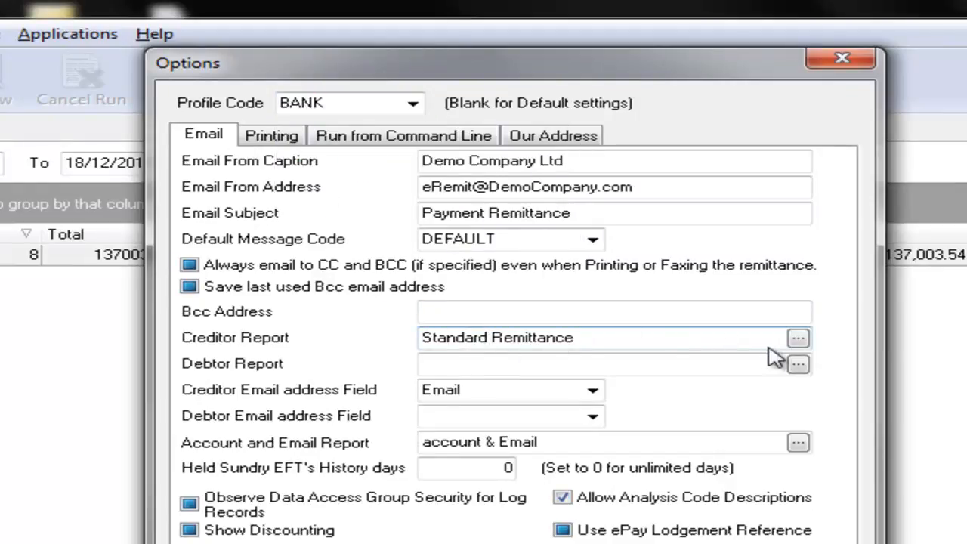
pyautogui.click(797, 337)
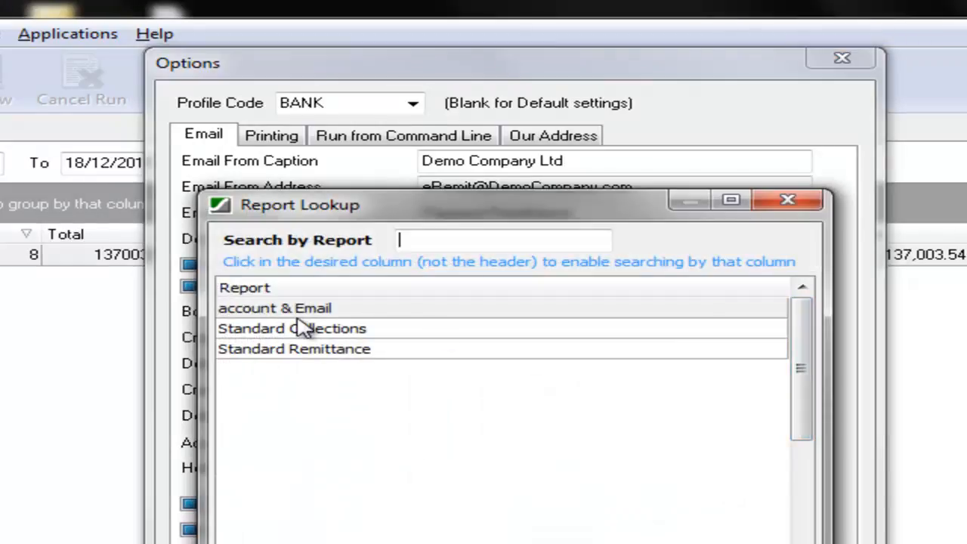
pyautogui.doubleClick(488, 346)
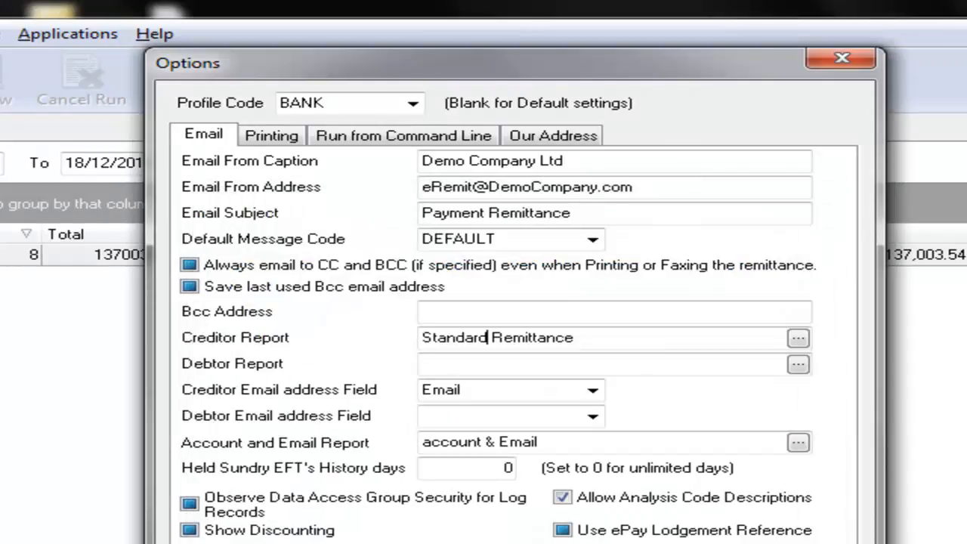
pyautogui.click(718, 540)
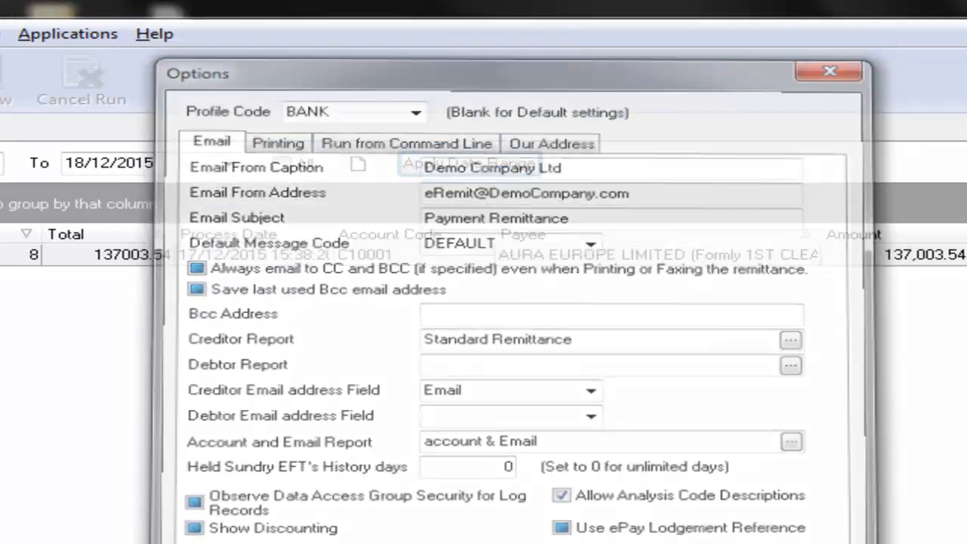